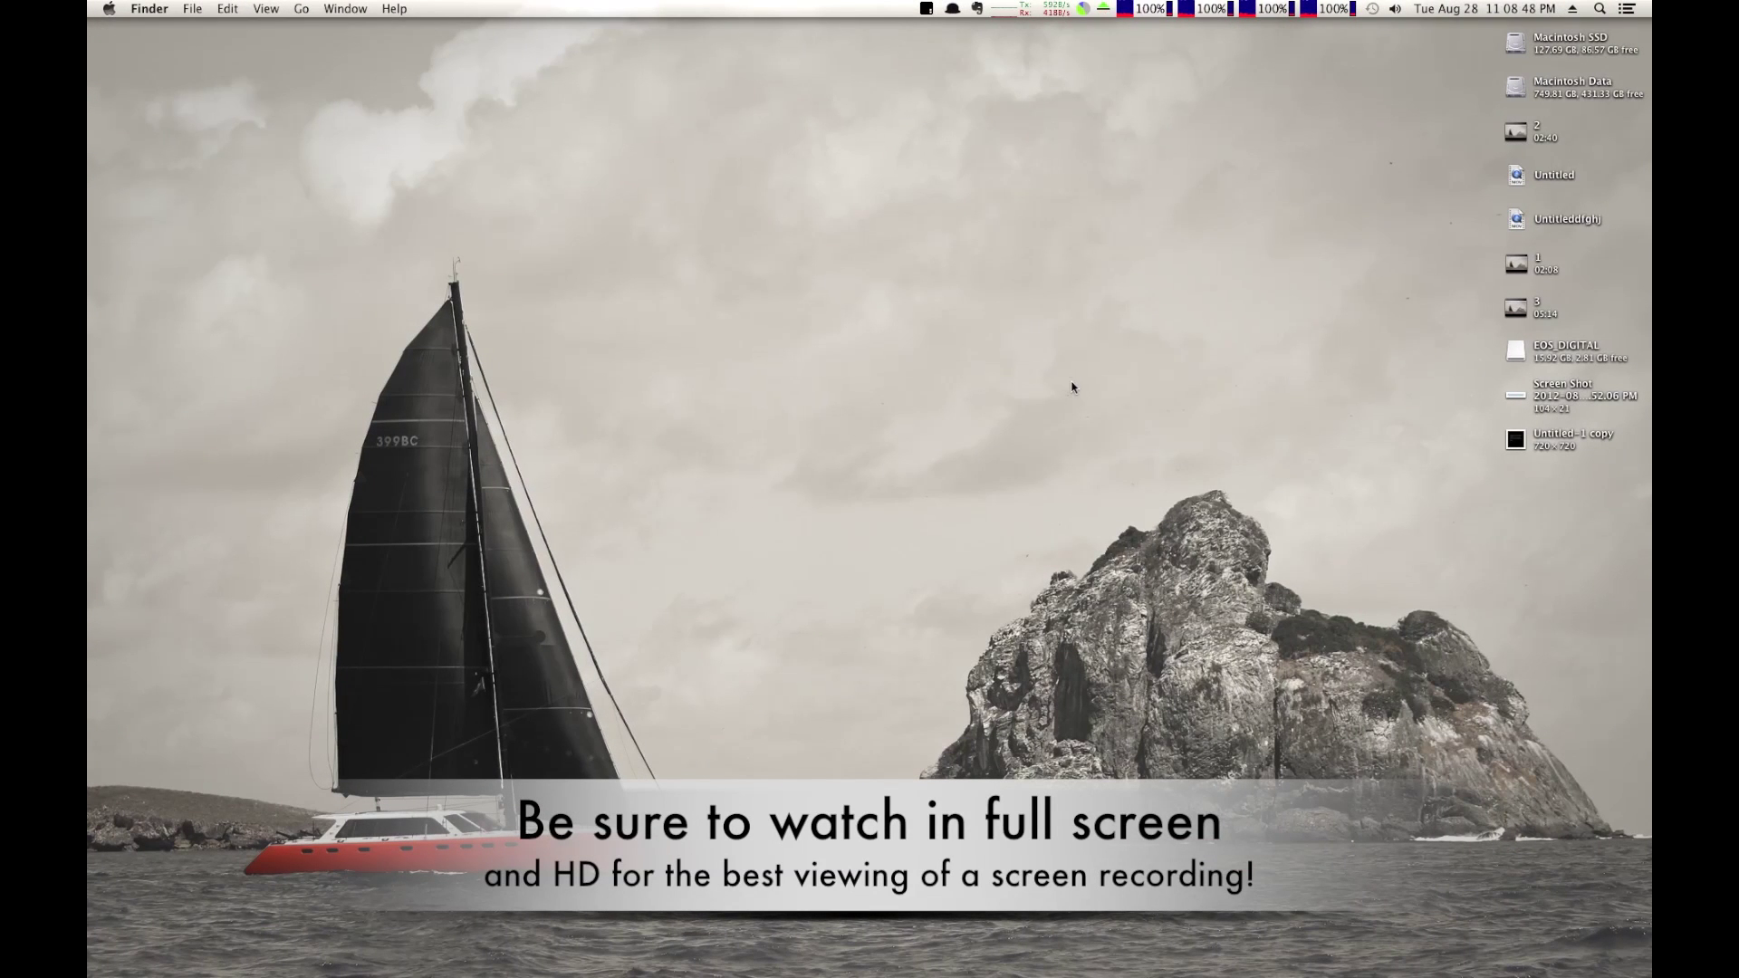
Step: Bring up the hidden Dock at the bottom of the screen and start Firefox from it
mouse_move(1211, 974)
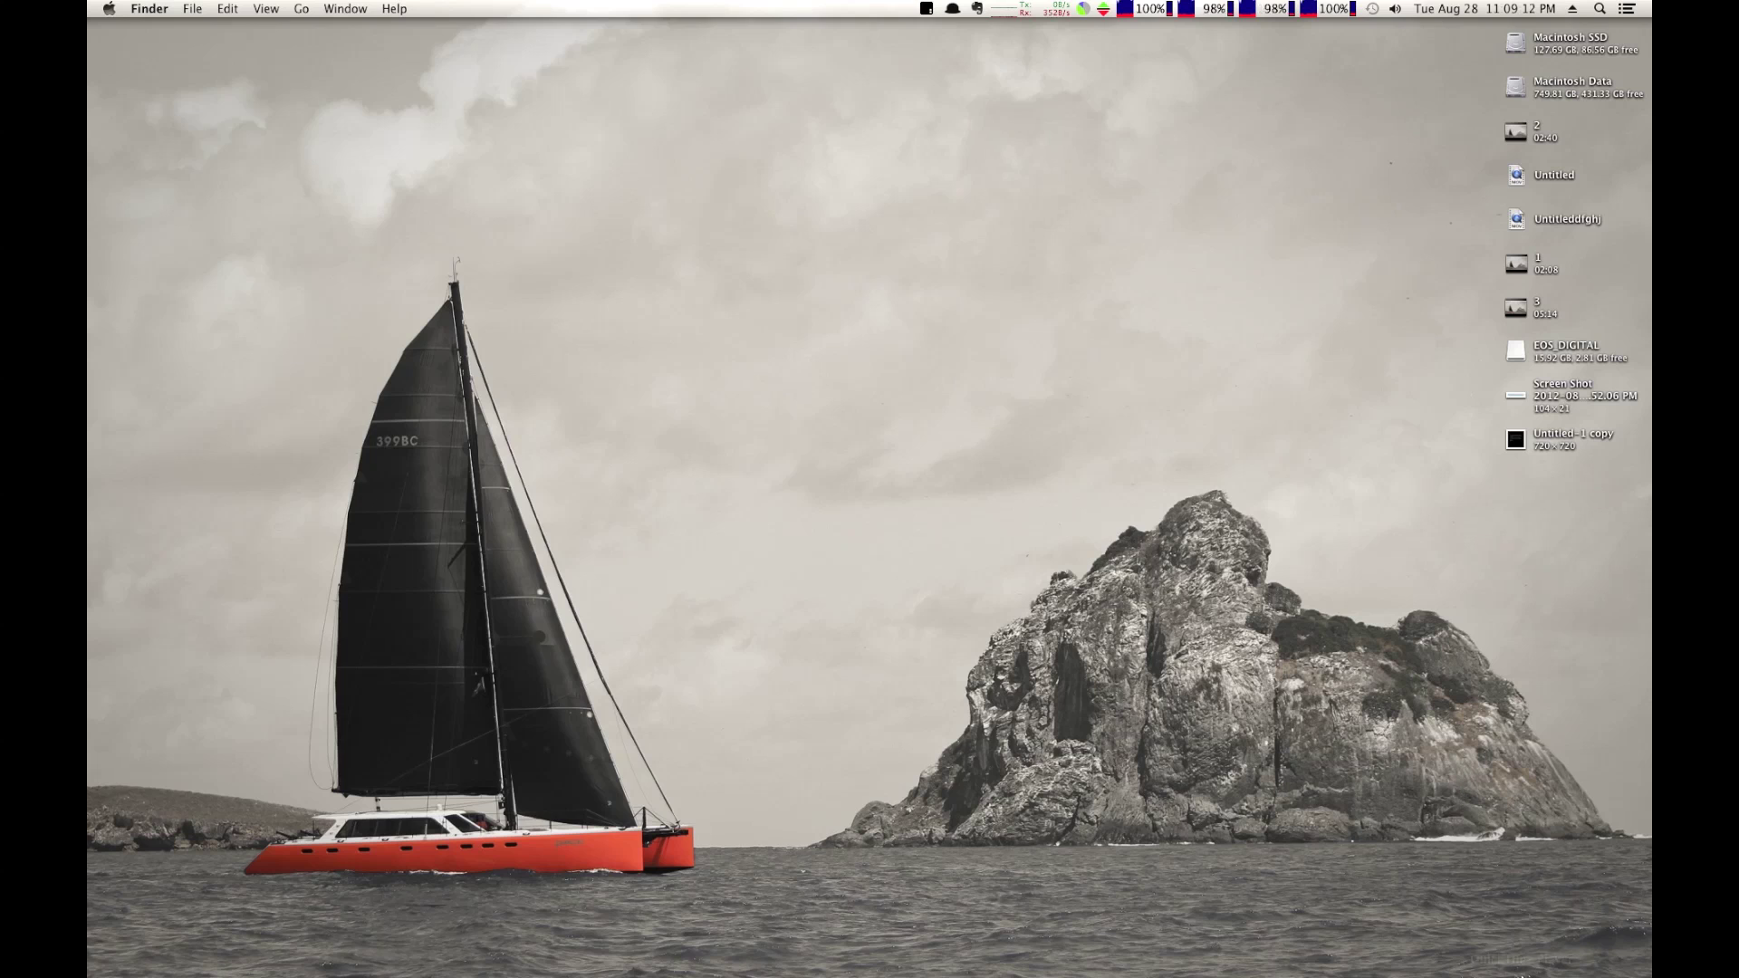
mouse_move(1445, 974)
mouse_move(1339, 974)
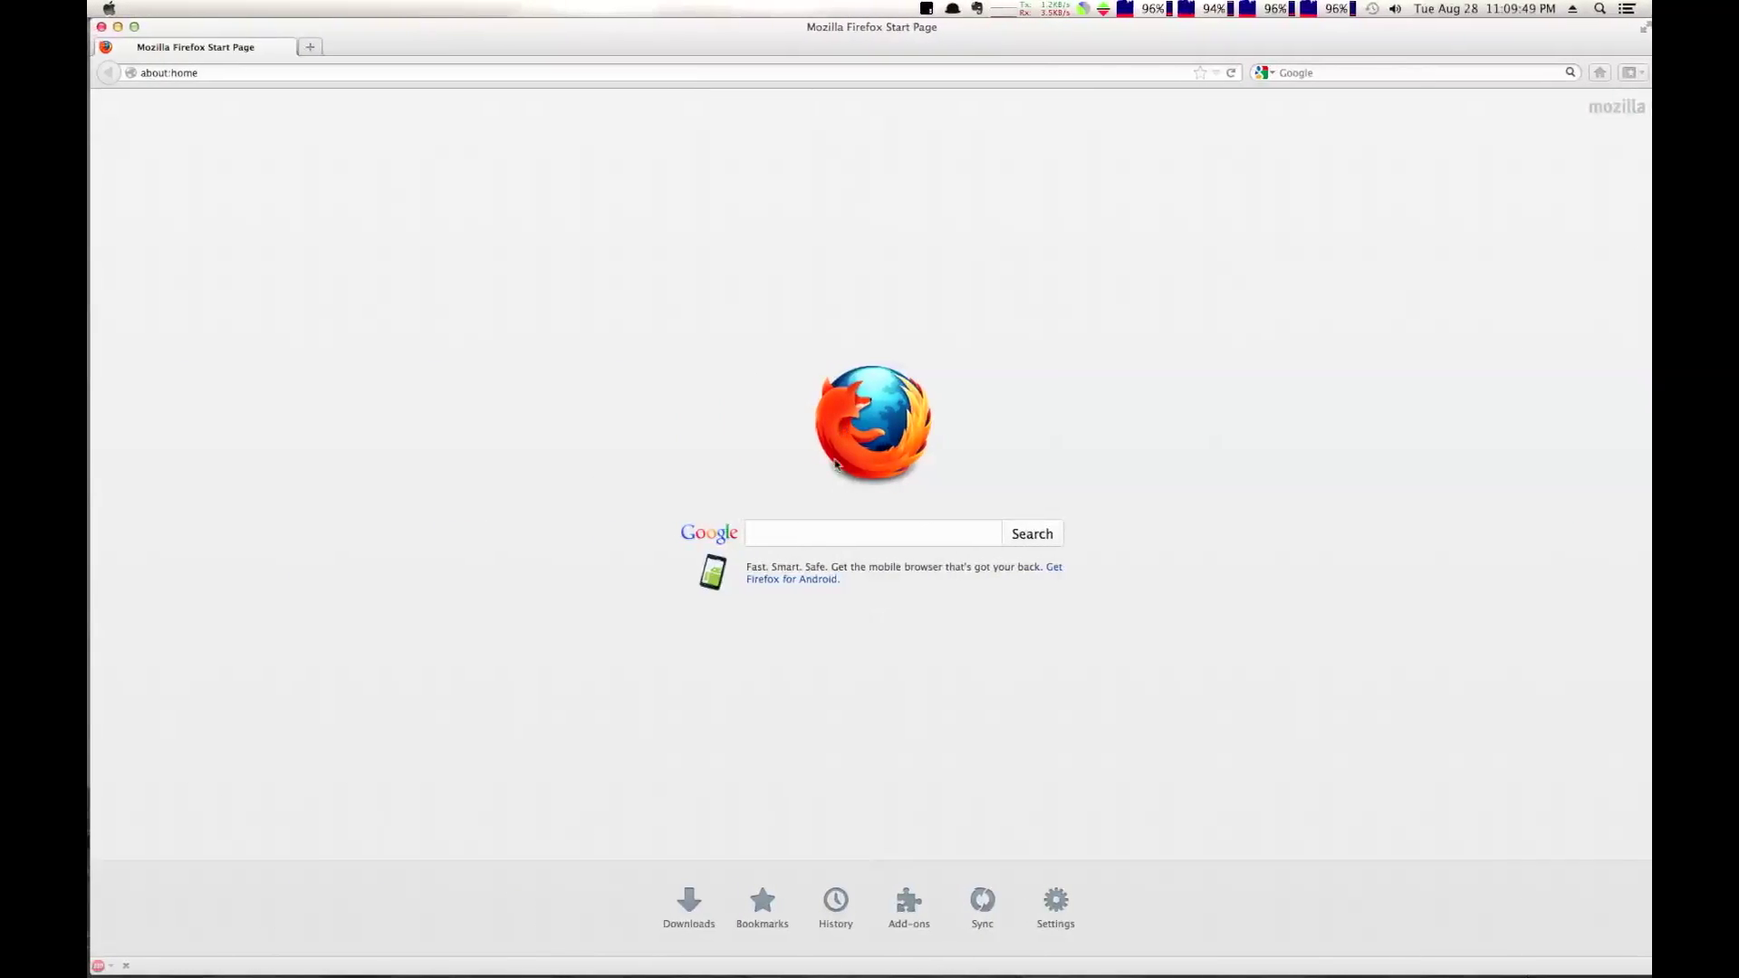
Step: Search Google for 'tinker tool', correcting the mistyped query before running it
click(838, 542)
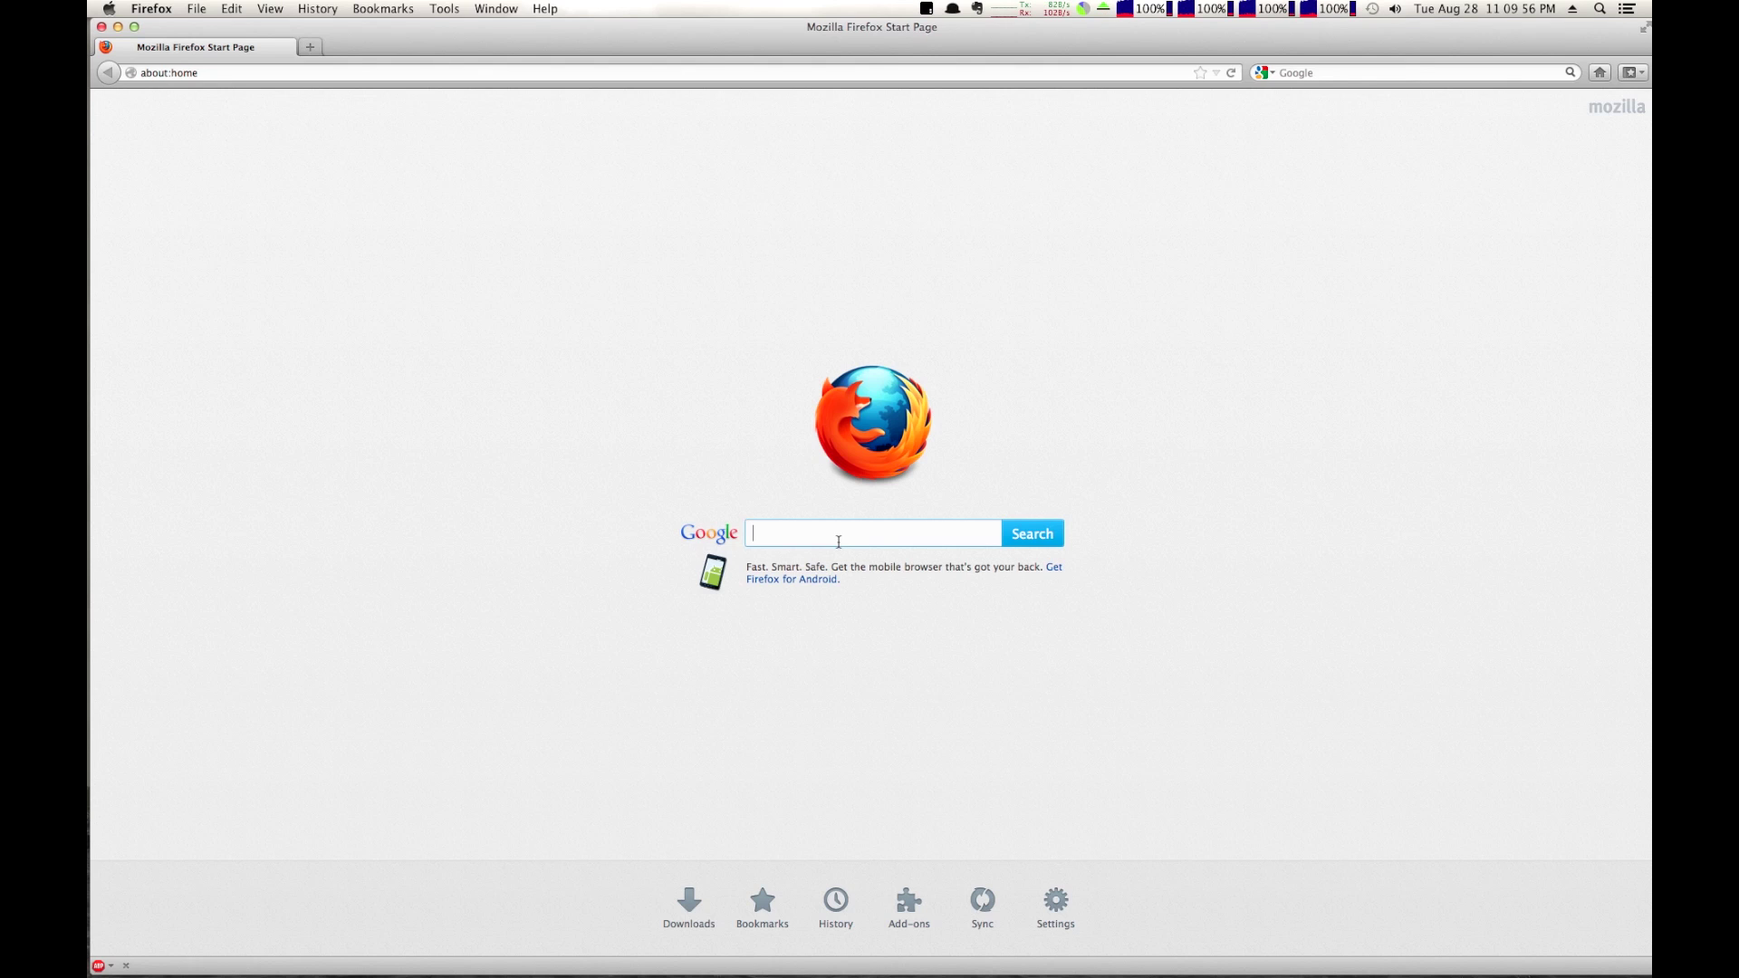
text(tinkertool)
key(BackSpace)
key(BackSpace)
key(BackSpace)
text(tool\)
key(Return)
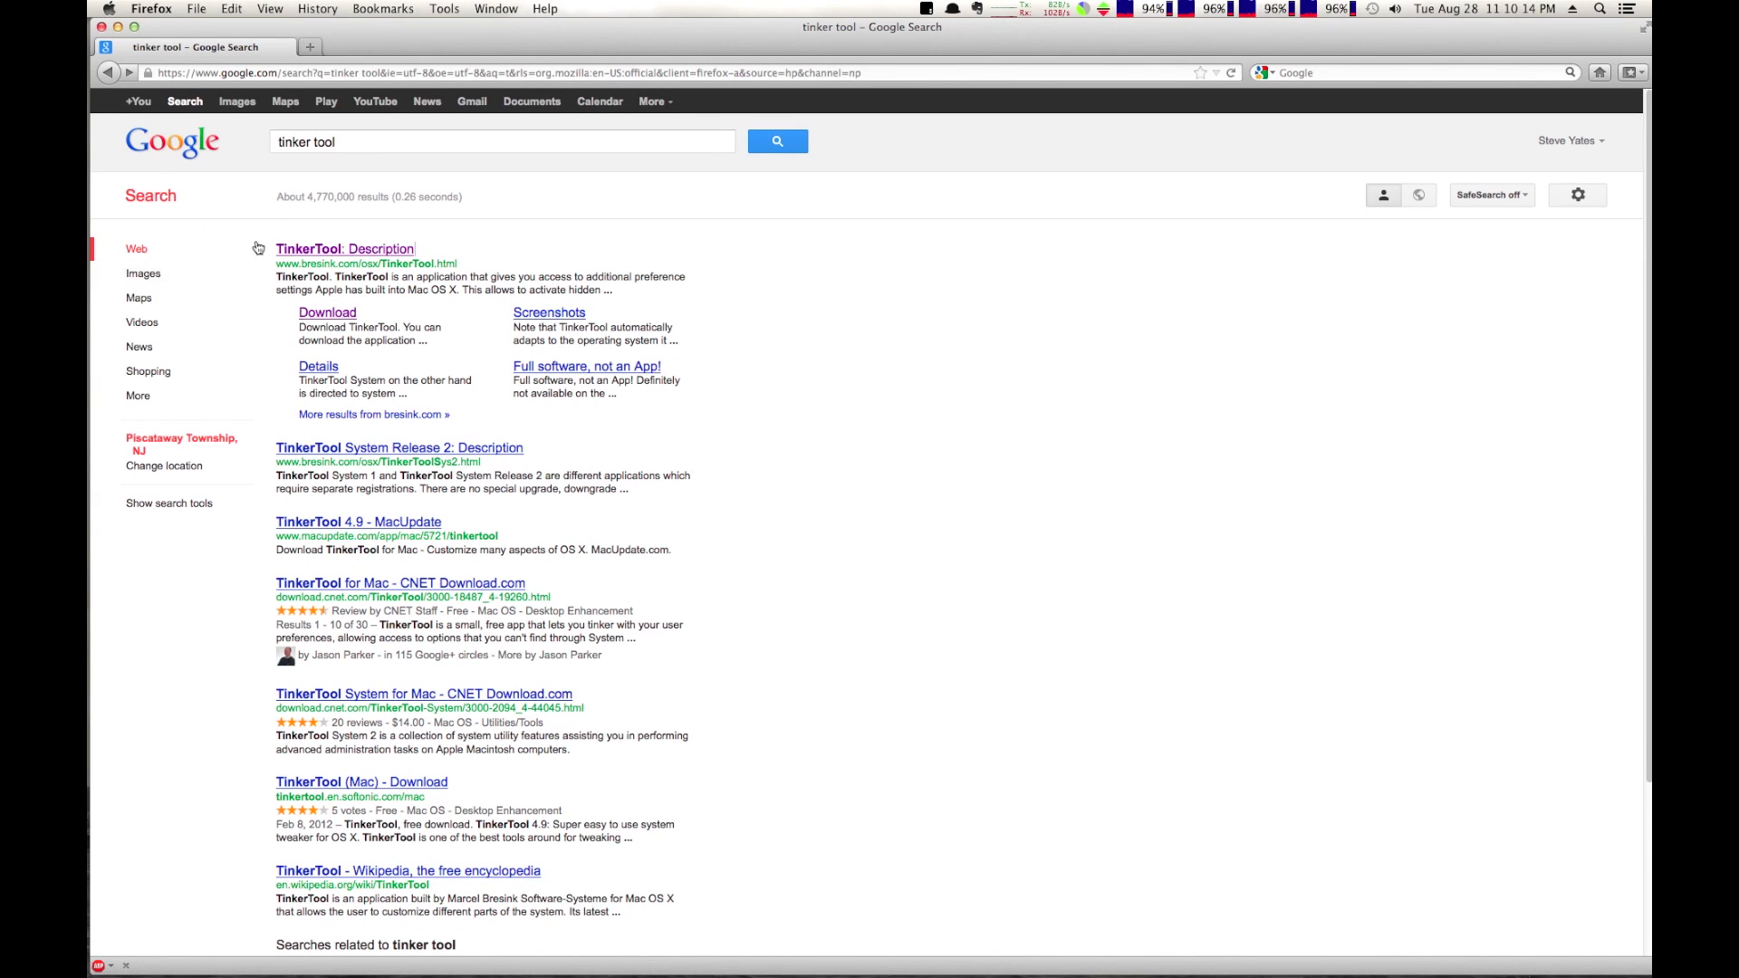
Step: Follow the TinkerTool: Description result to its Download page, download the disk image, then close Firefox
click(313, 252)
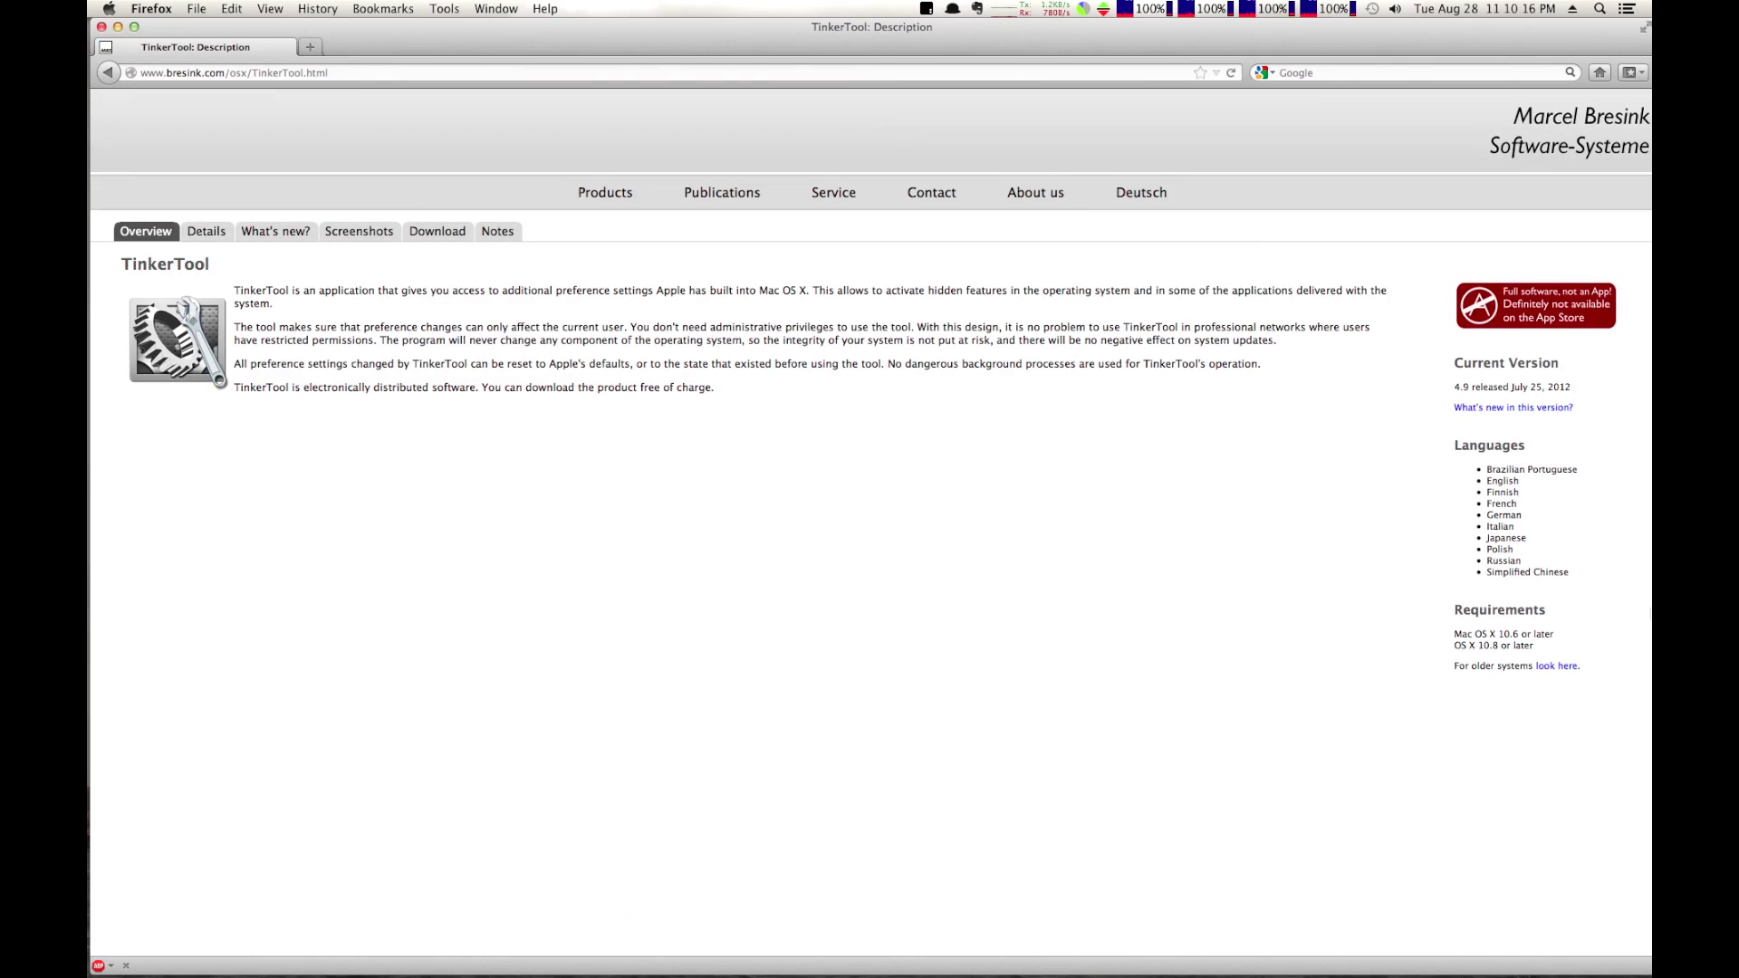
click(441, 238)
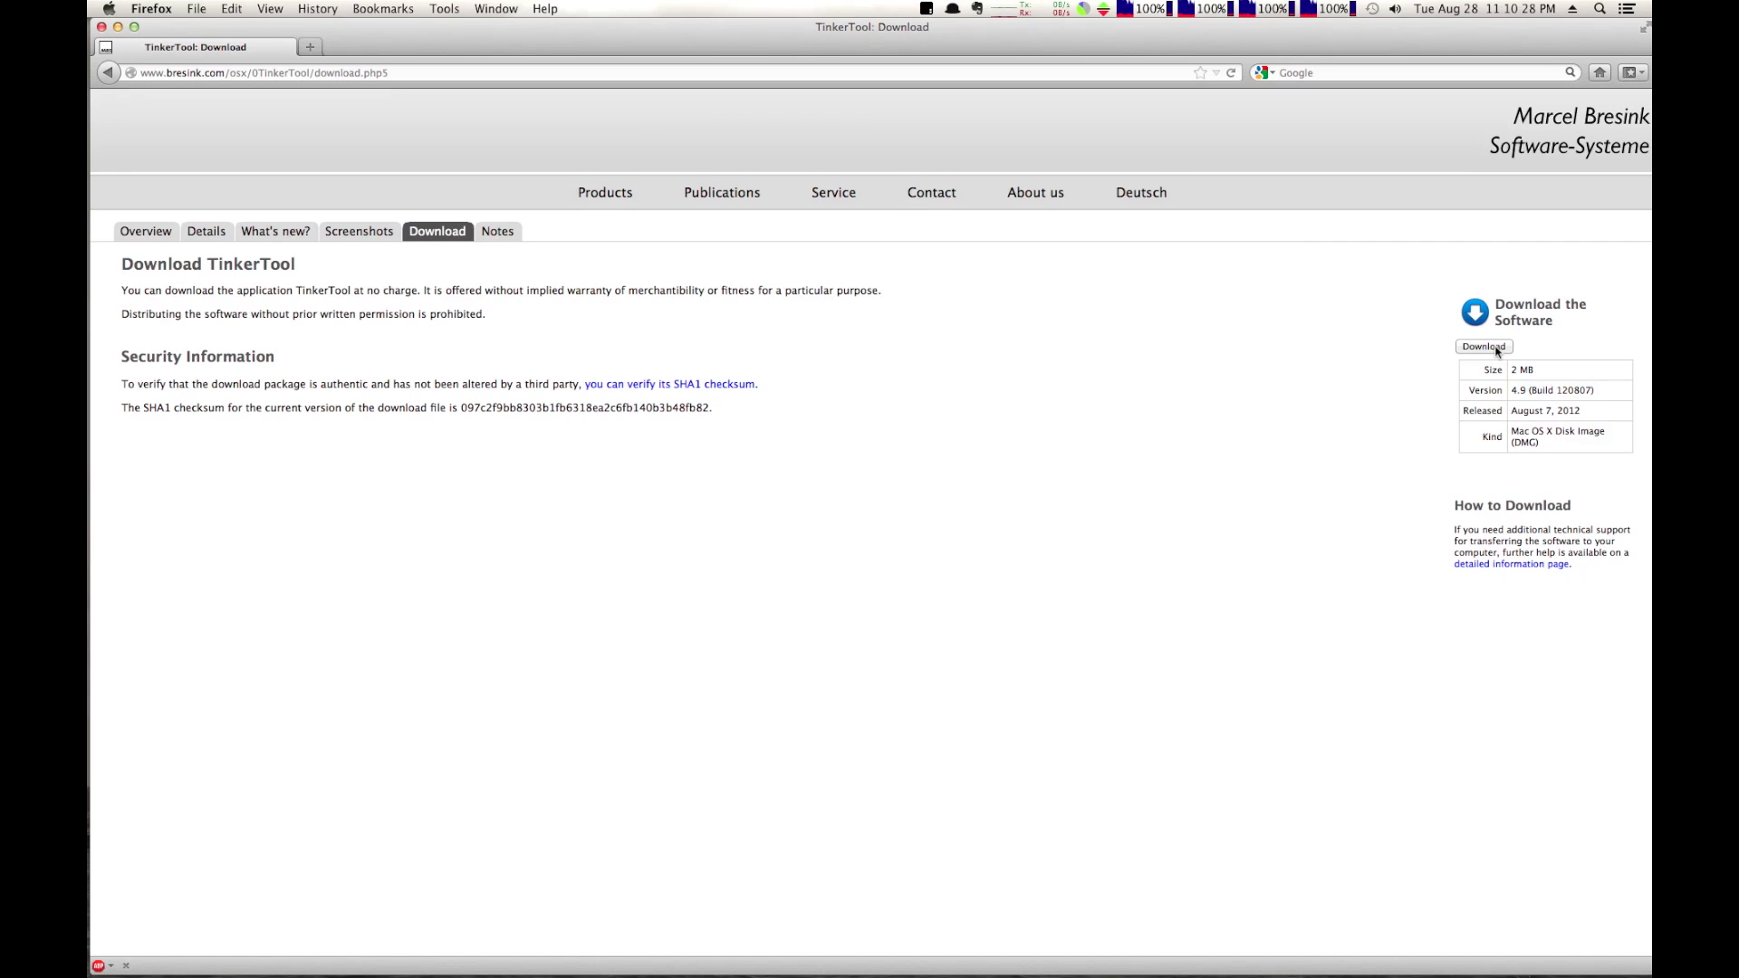
click(1496, 351)
click(101, 26)
Step: Switch to the neighbouring Space and page through Launchpad to find and launch TinkerTool
key(ctrl+Right)
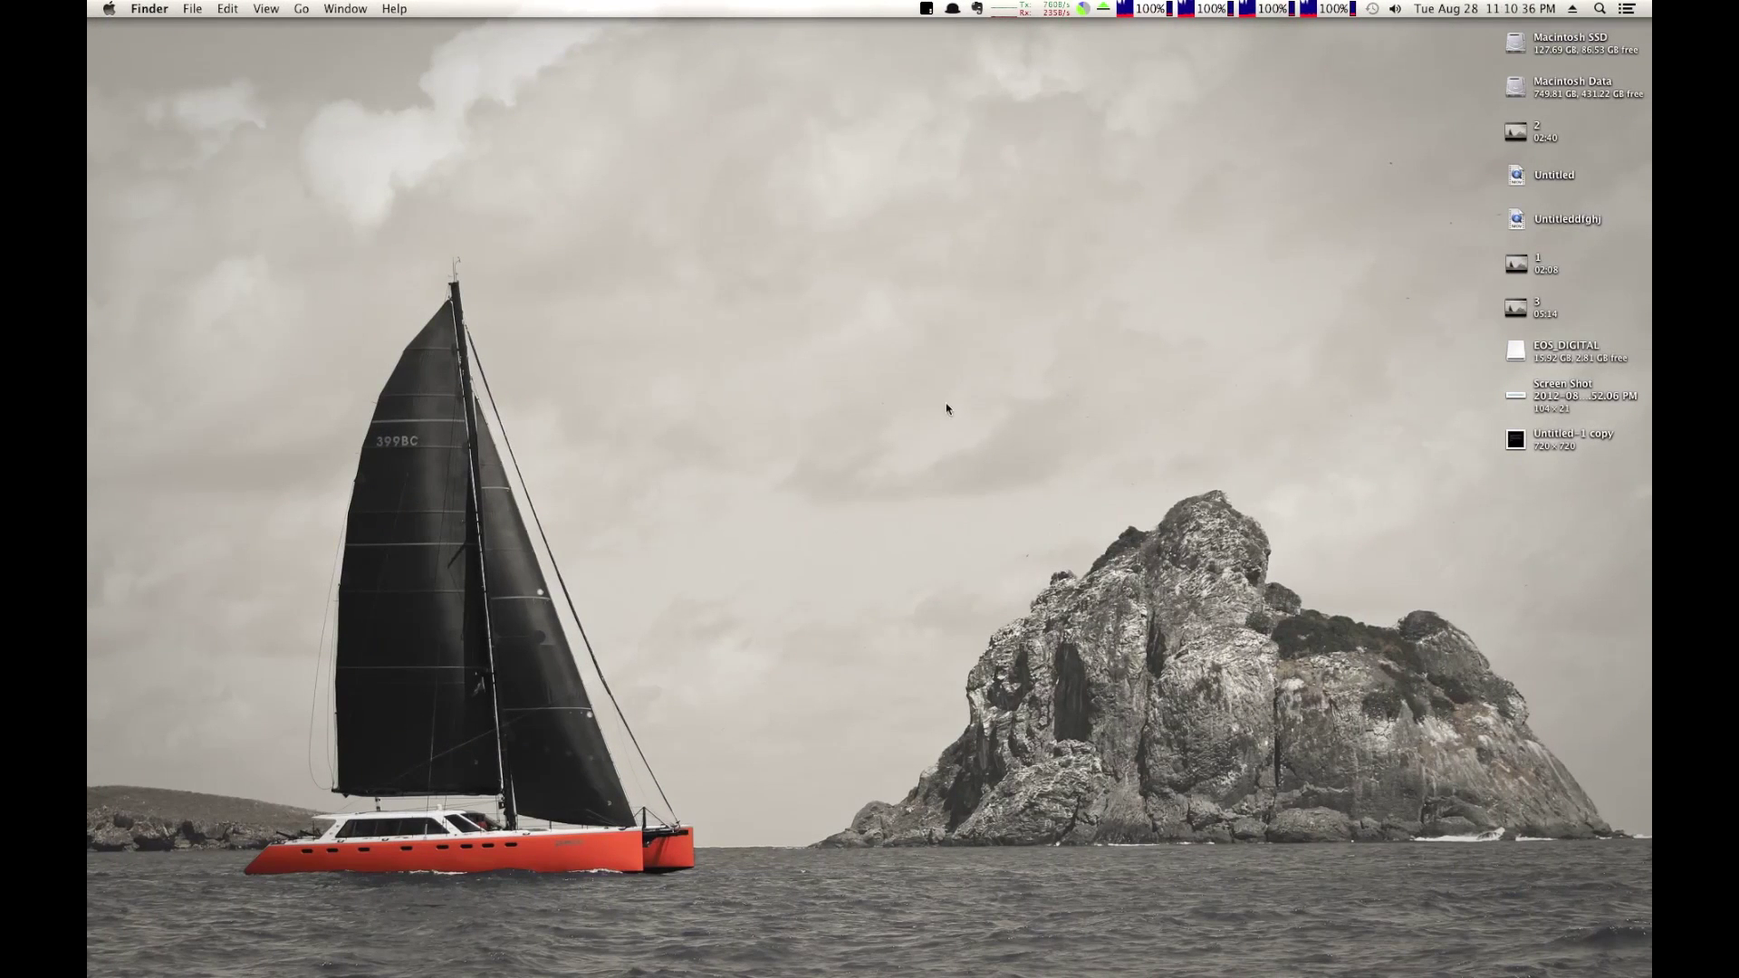
key(F4)
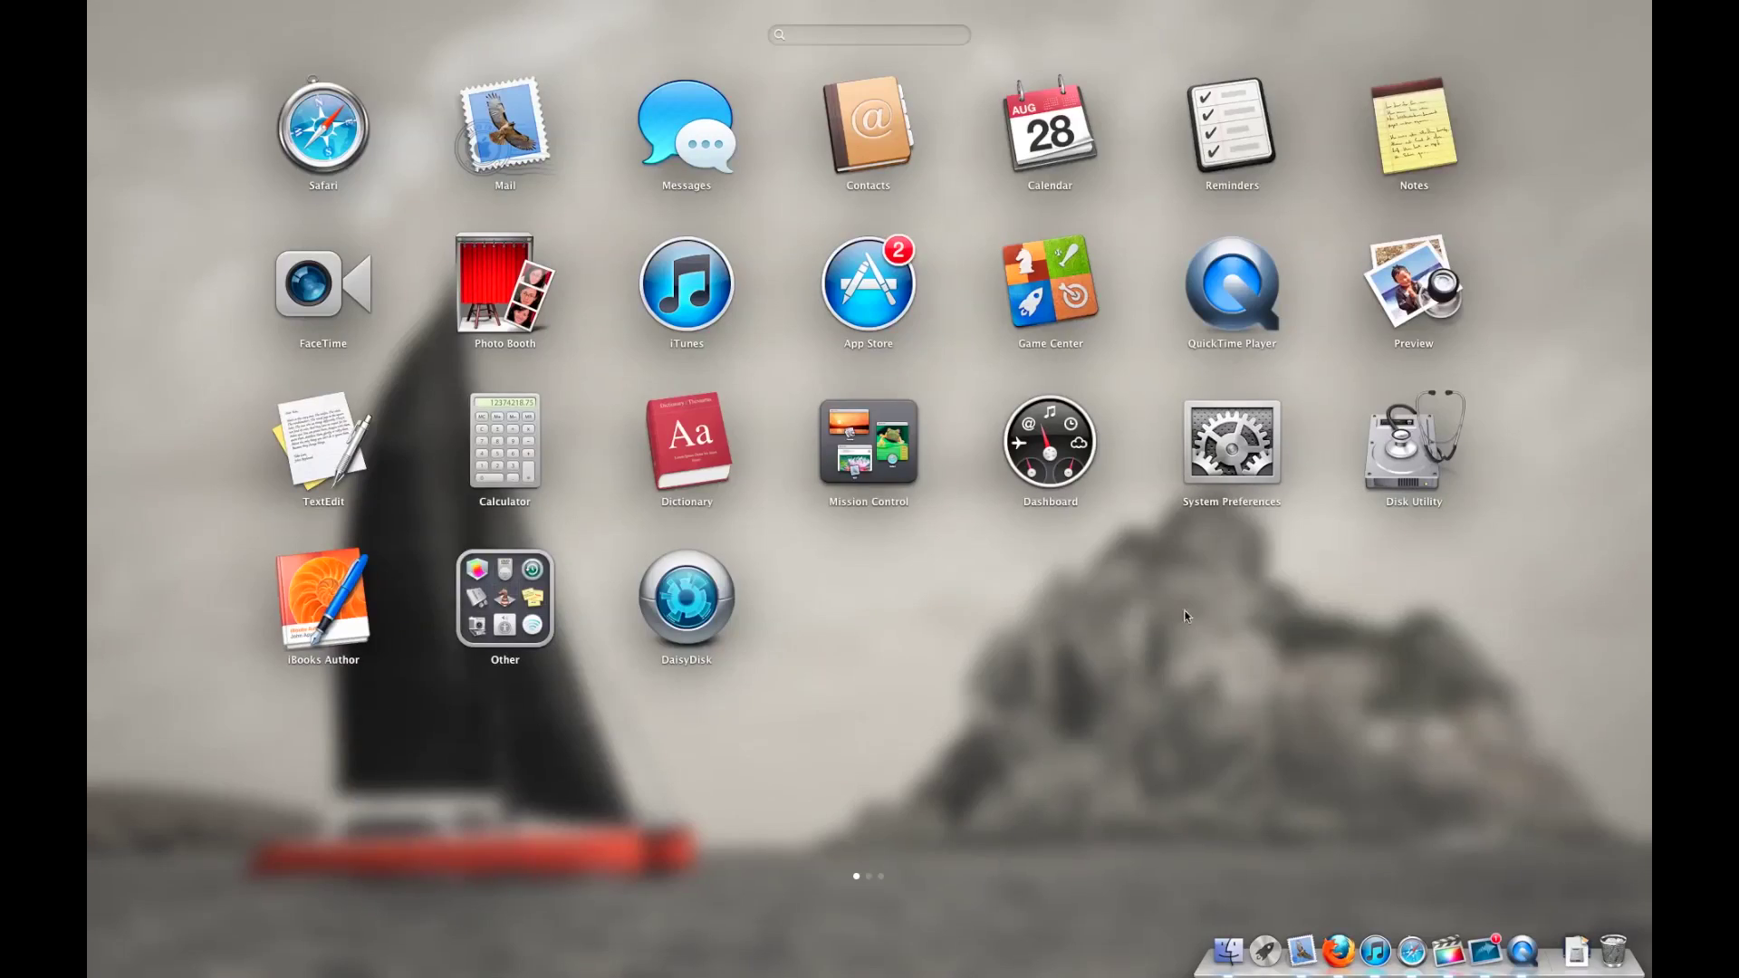
drag(1187, 615, 797, 671)
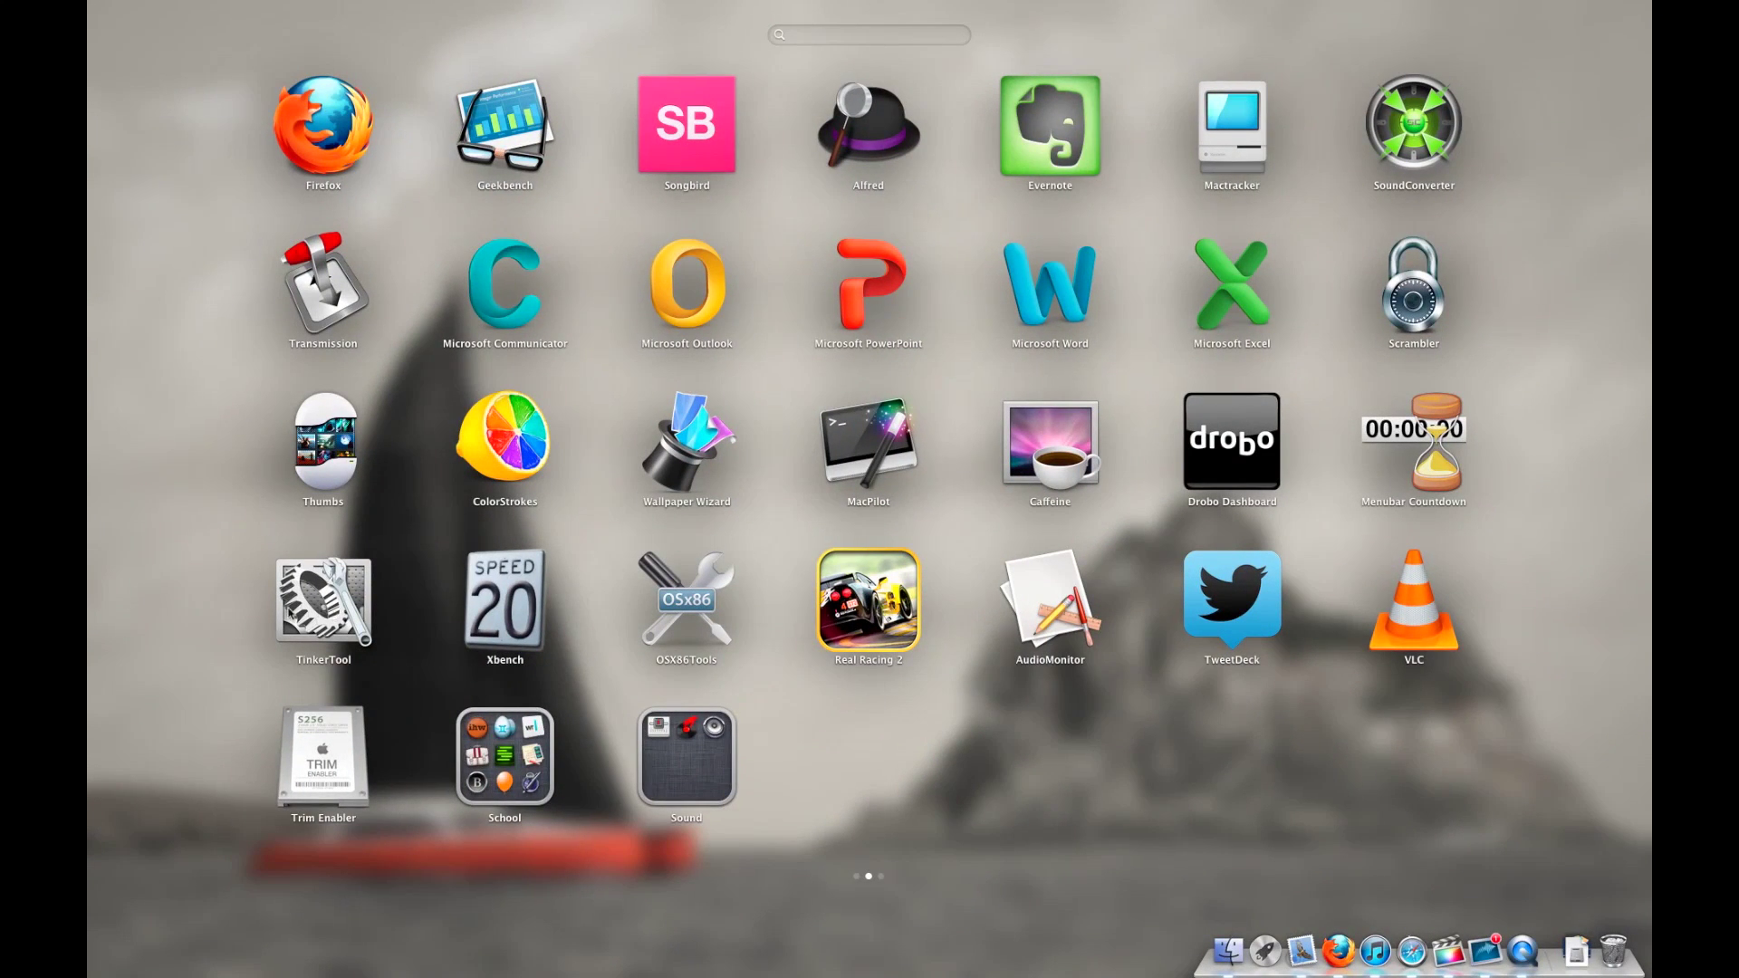
drag(288, 613, 1087, 471)
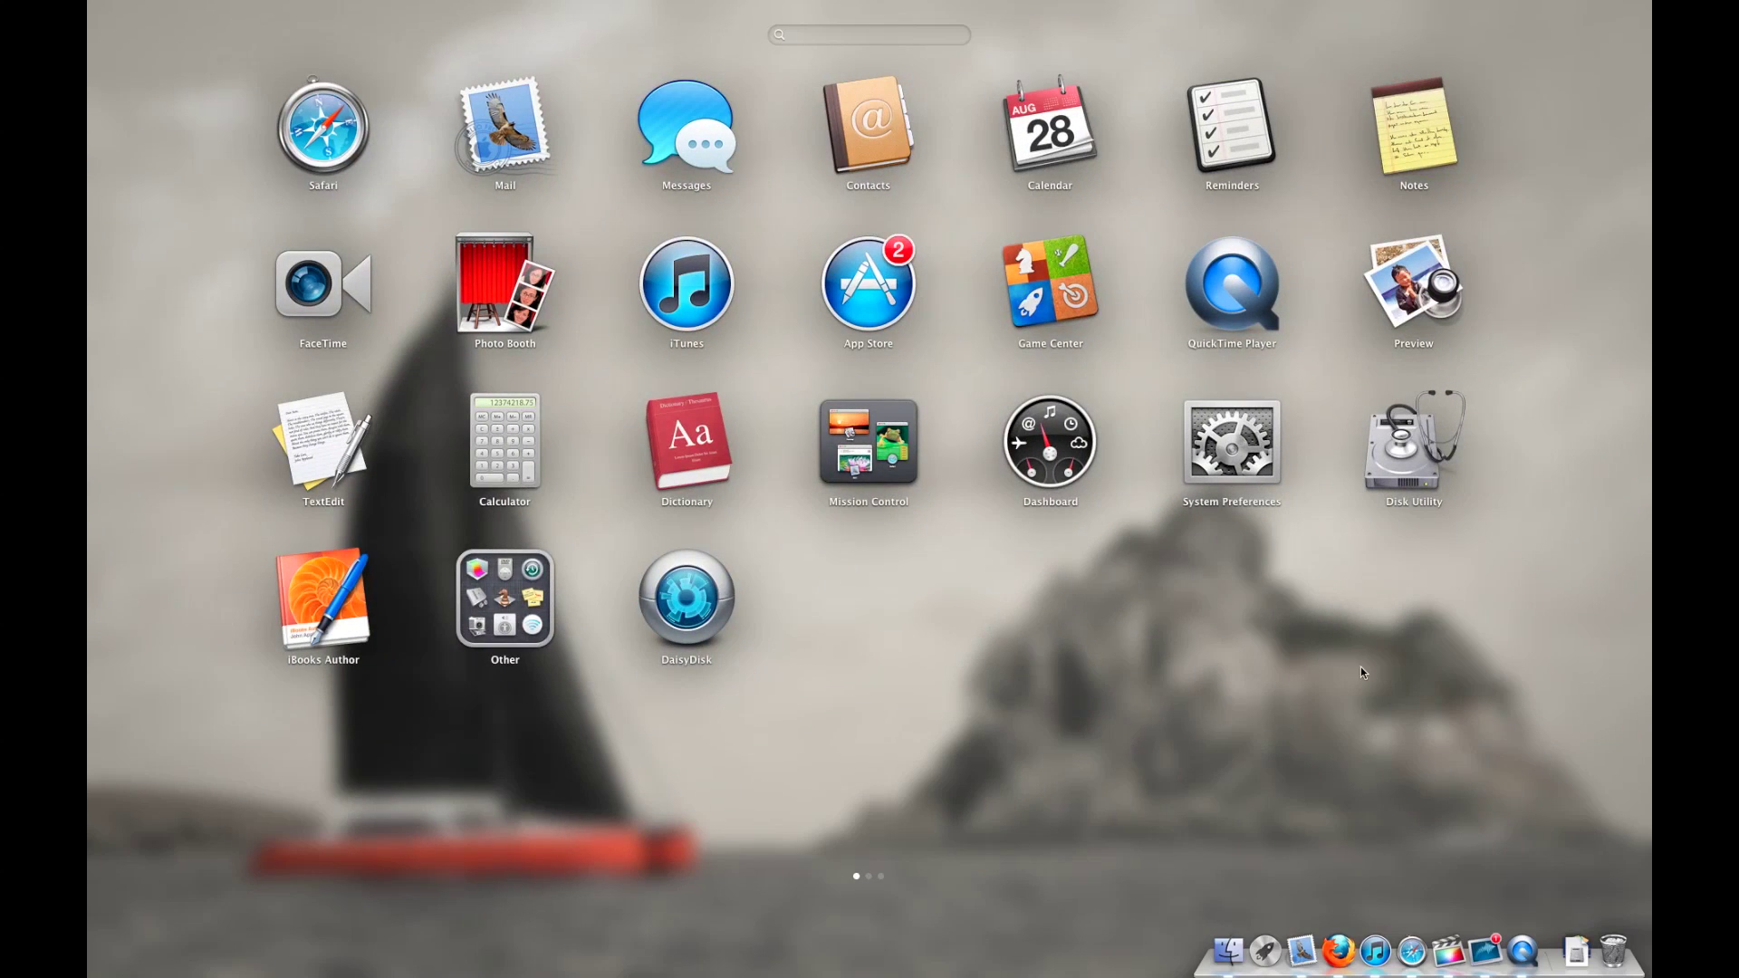
drag(1360, 672, 87, 613)
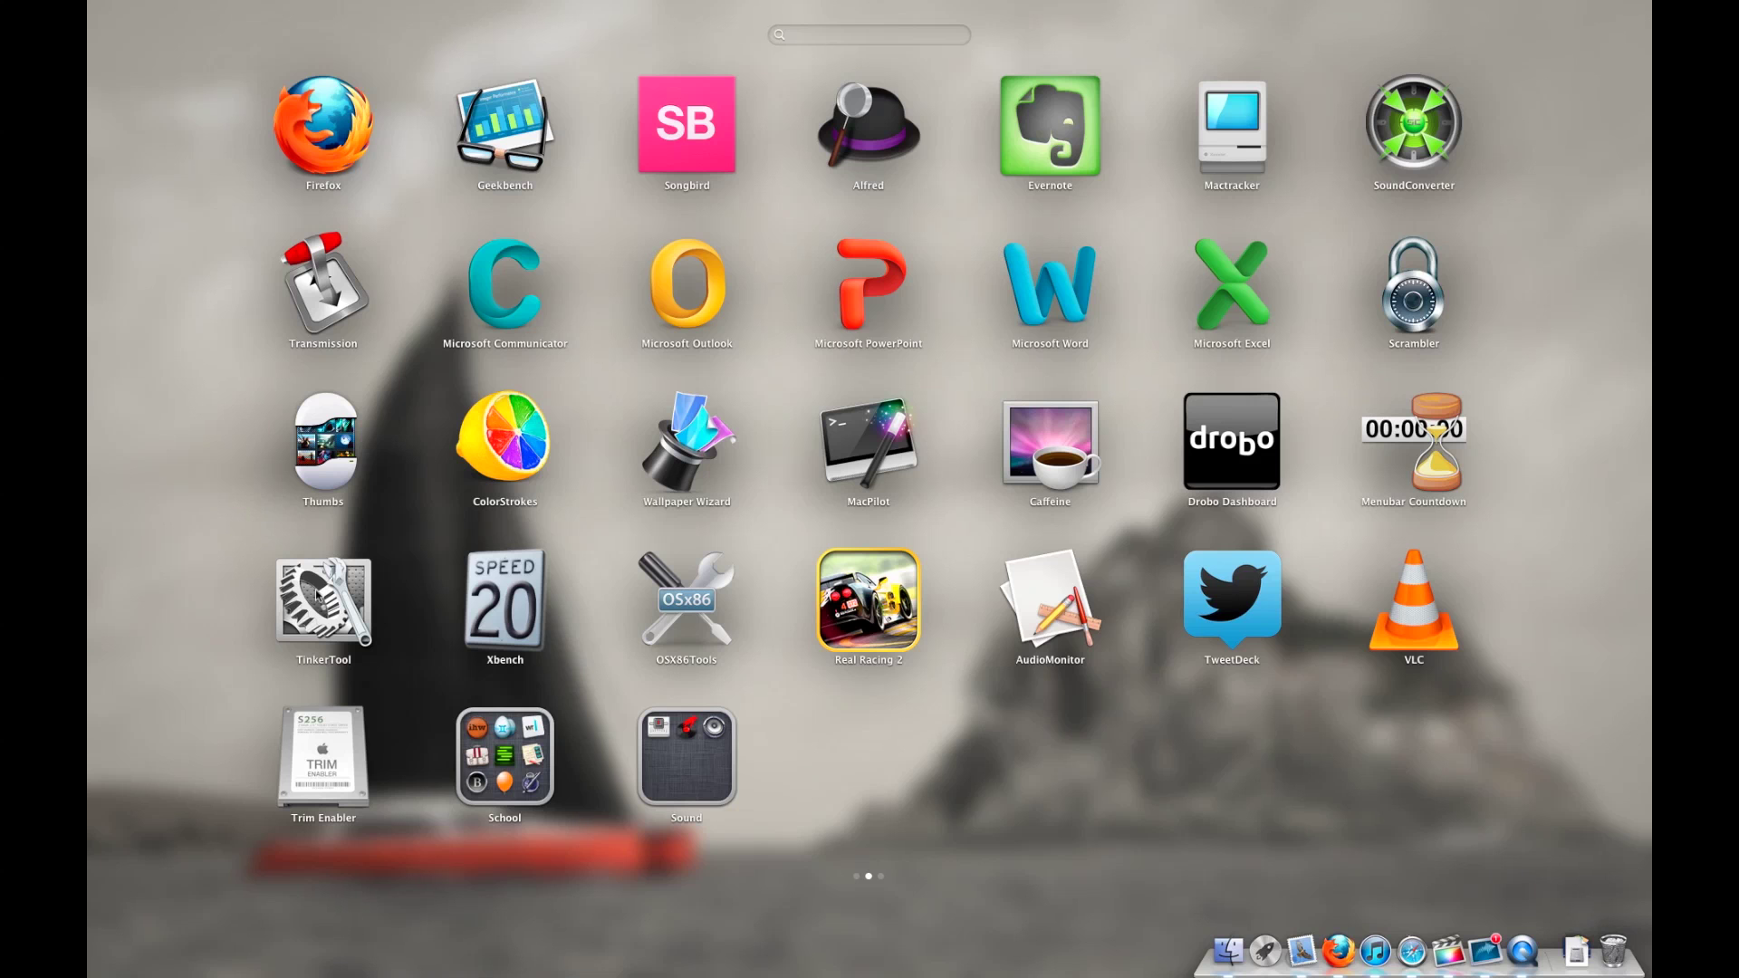
key(Escape)
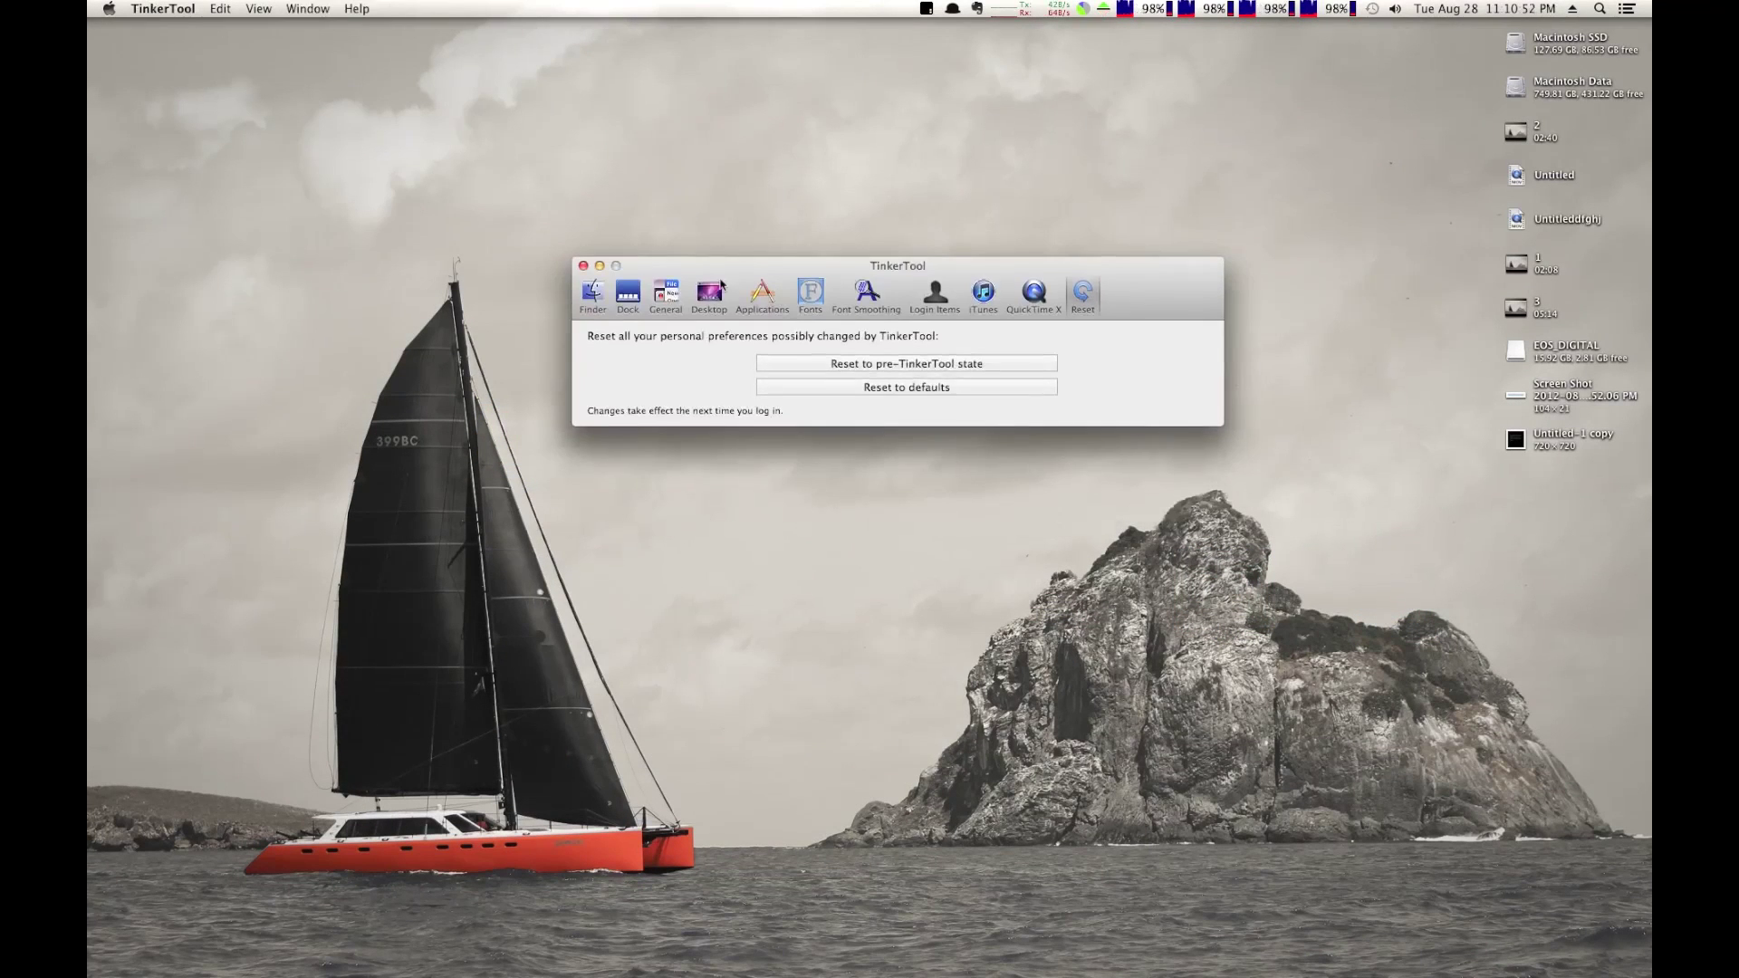
Step: Open TinkerTool's Dock pane and set the Dock placement to Center
click(627, 297)
click(630, 292)
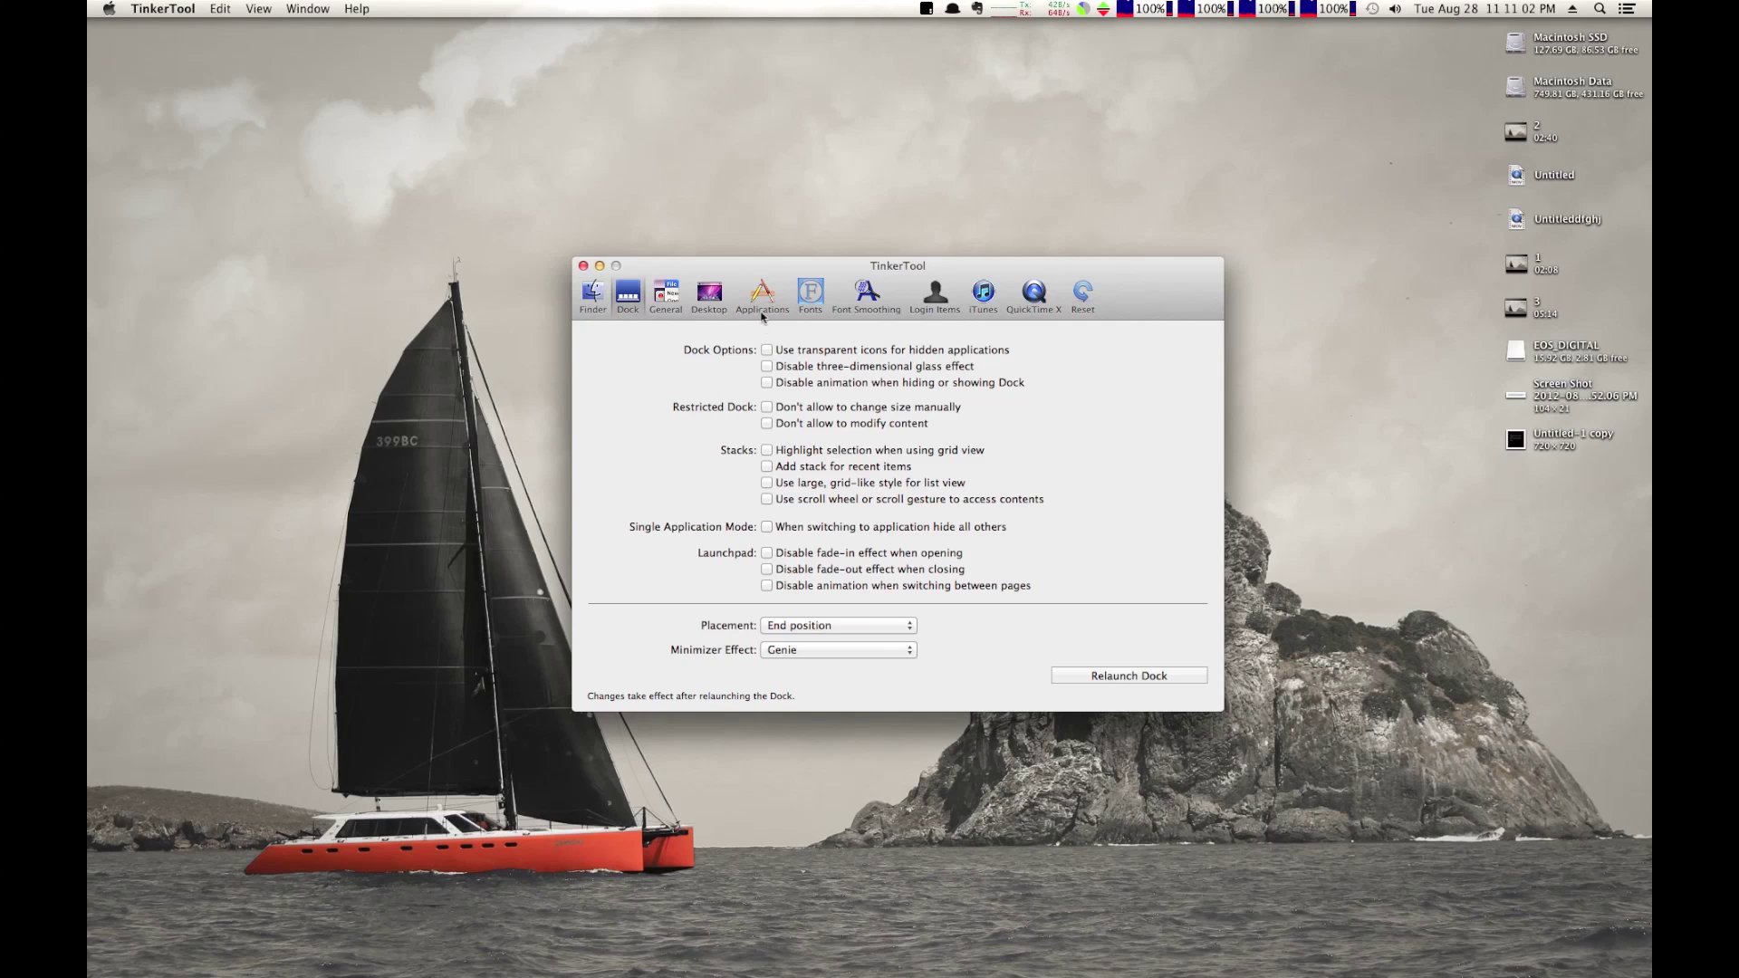
drag(745, 268, 749, 231)
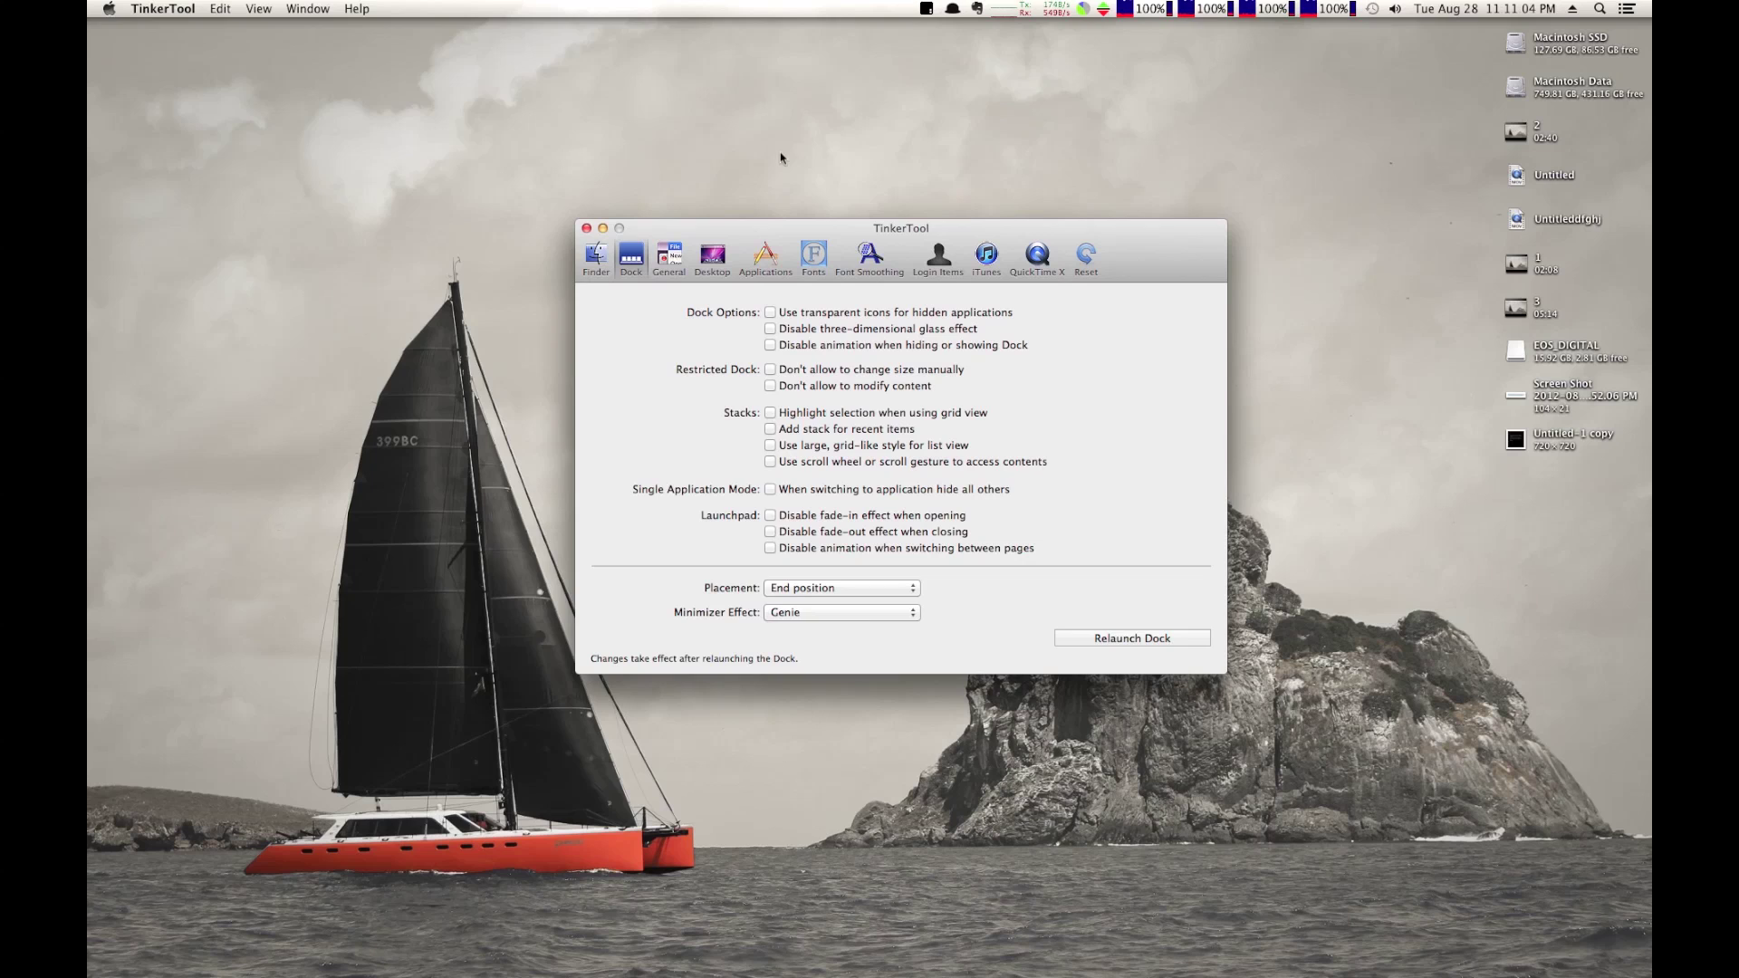
click(836, 591)
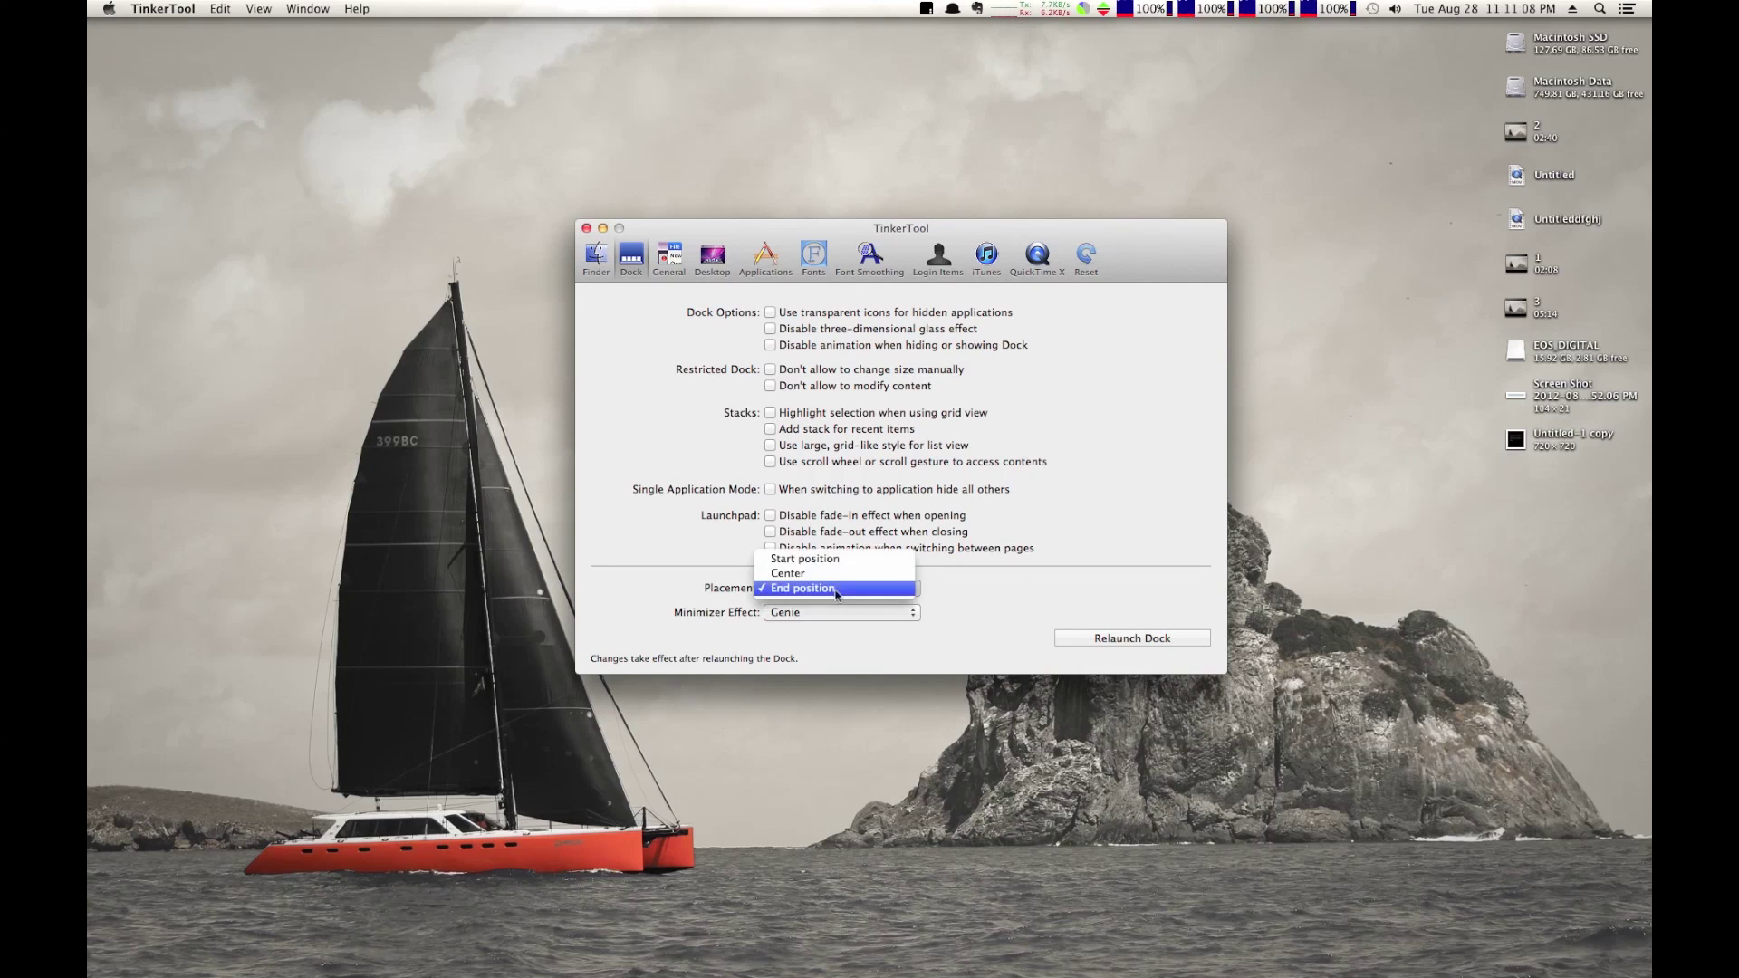
click(829, 574)
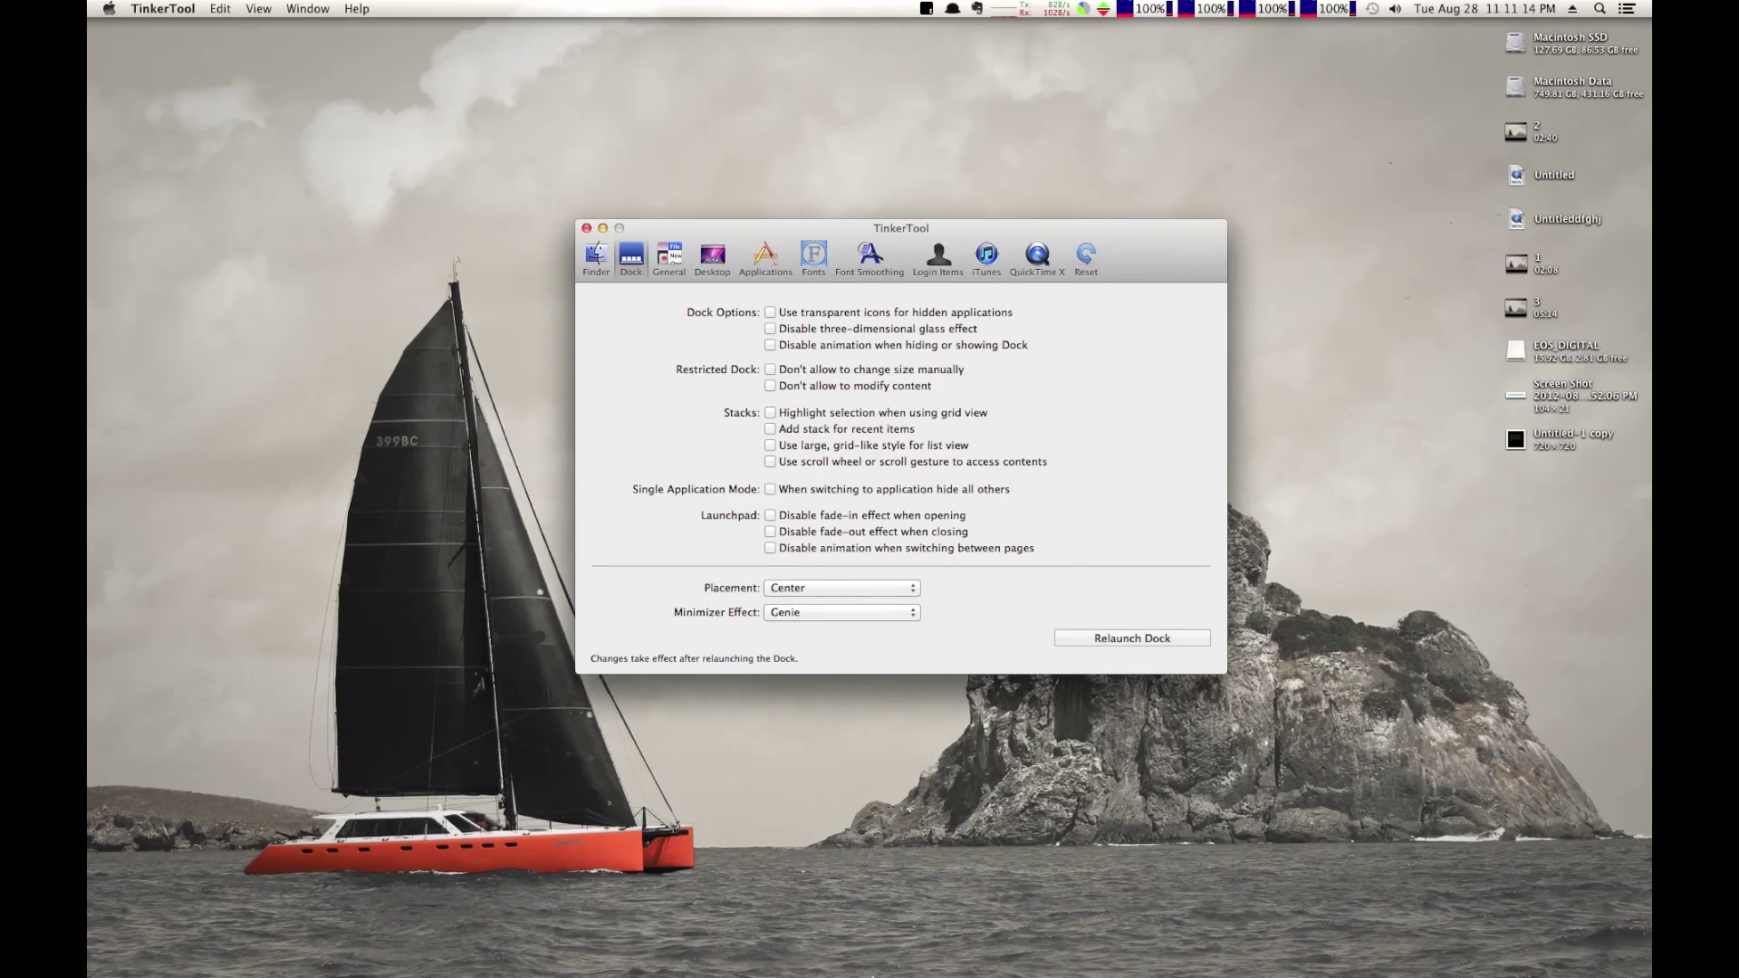
Step: Change the Dock placement to Start position, then End position, and view the Finder pane
mouse_move(877, 951)
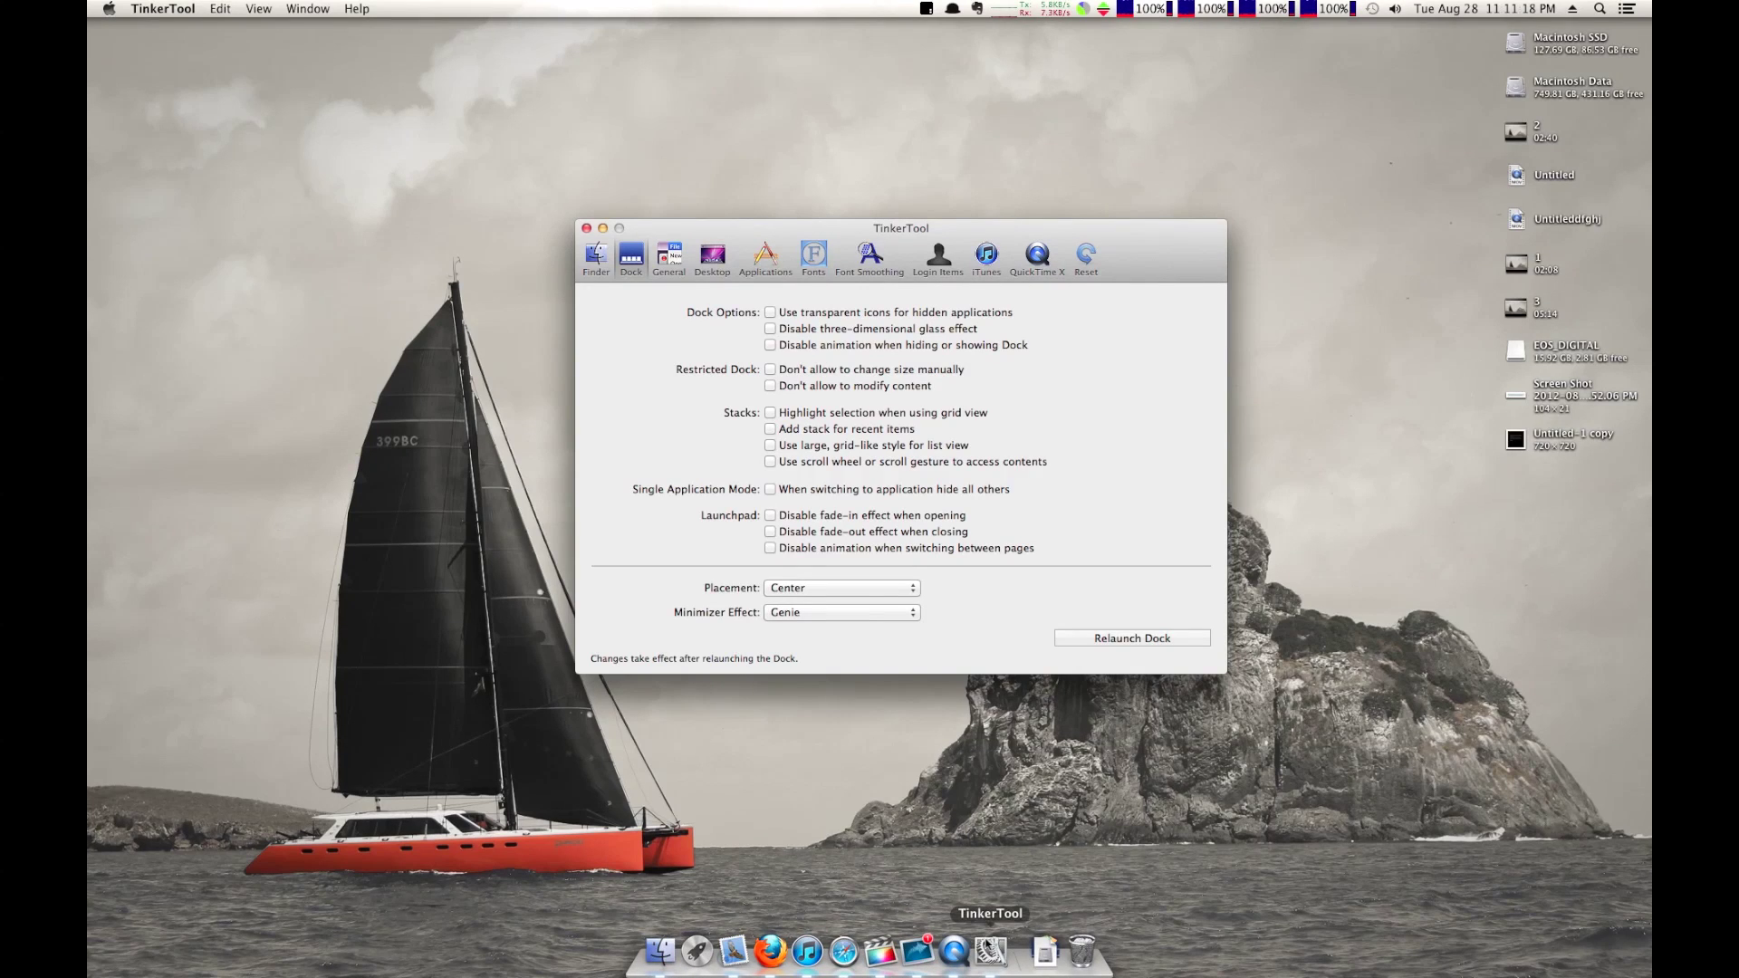
click(823, 589)
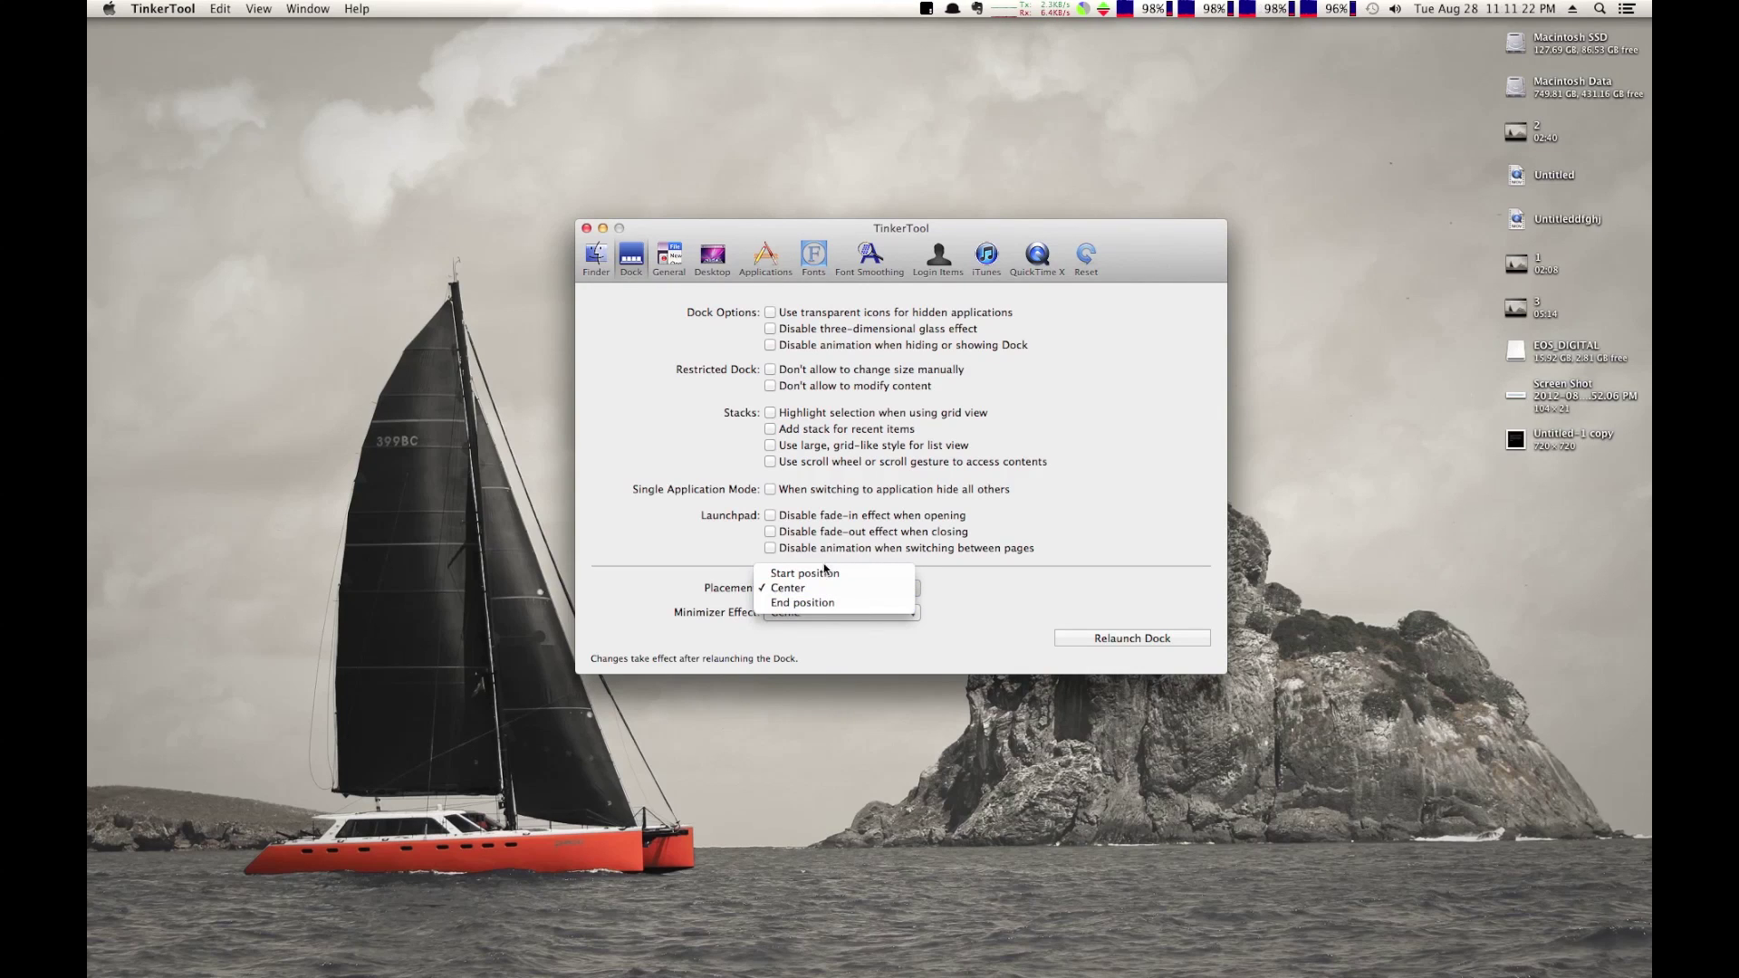
click(823, 576)
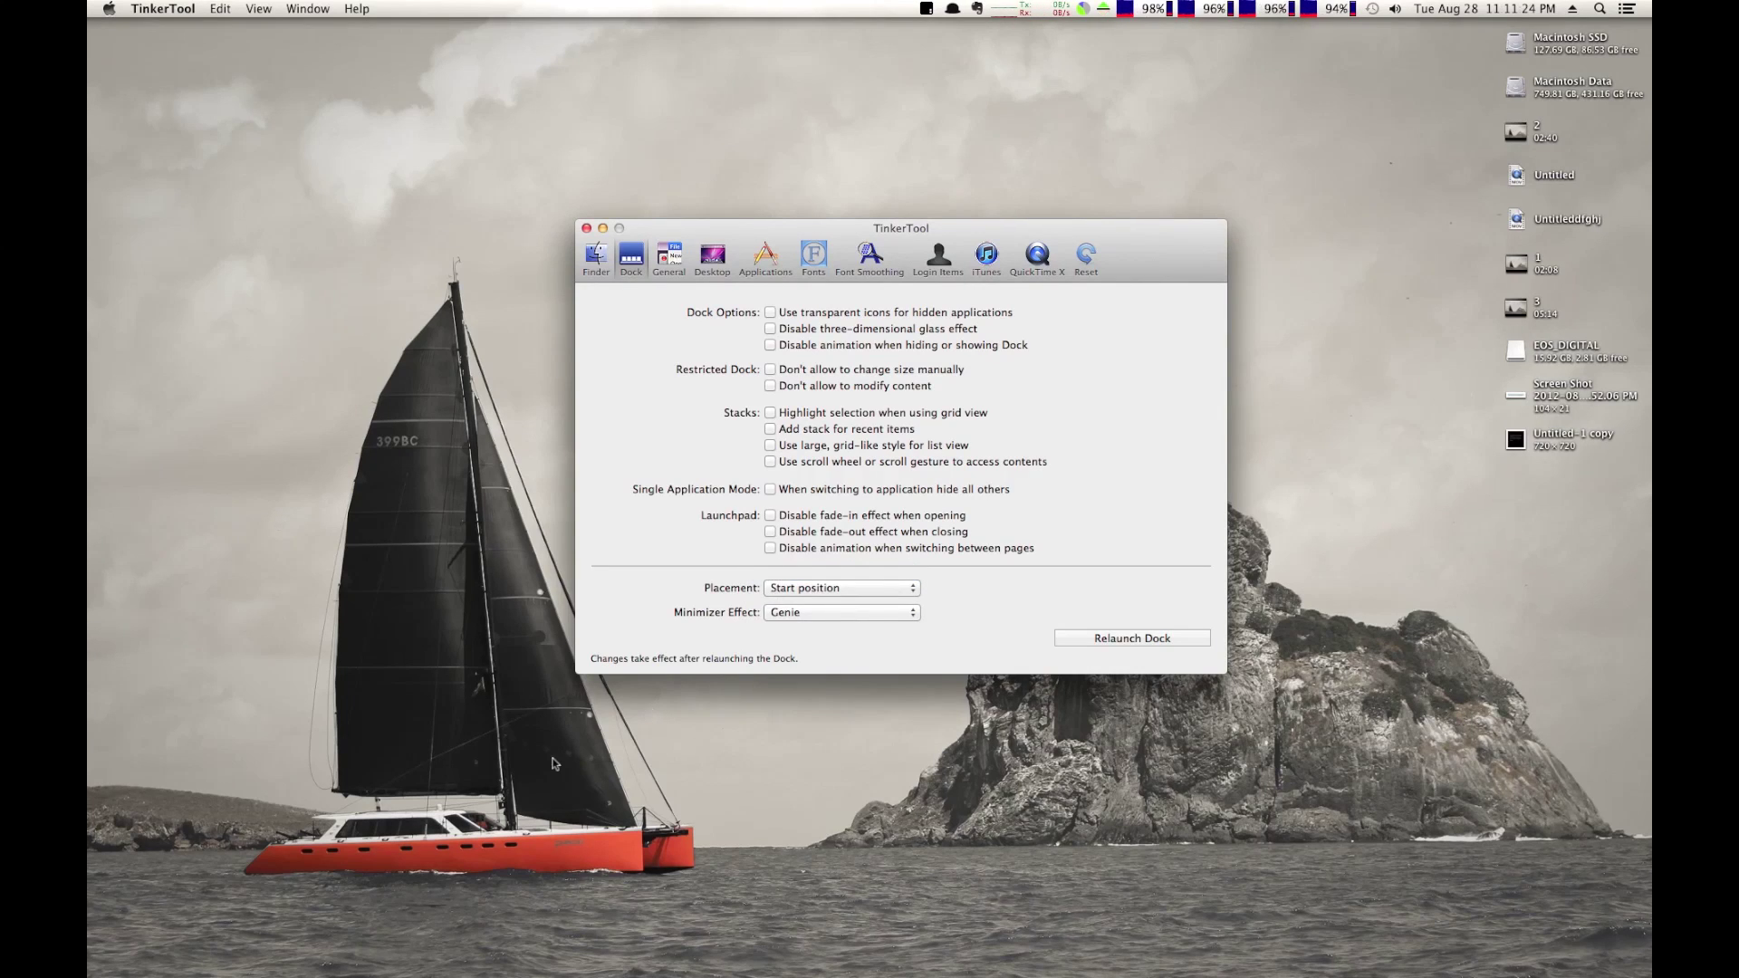
mouse_move(456, 960)
click(817, 588)
click(817, 622)
click(596, 255)
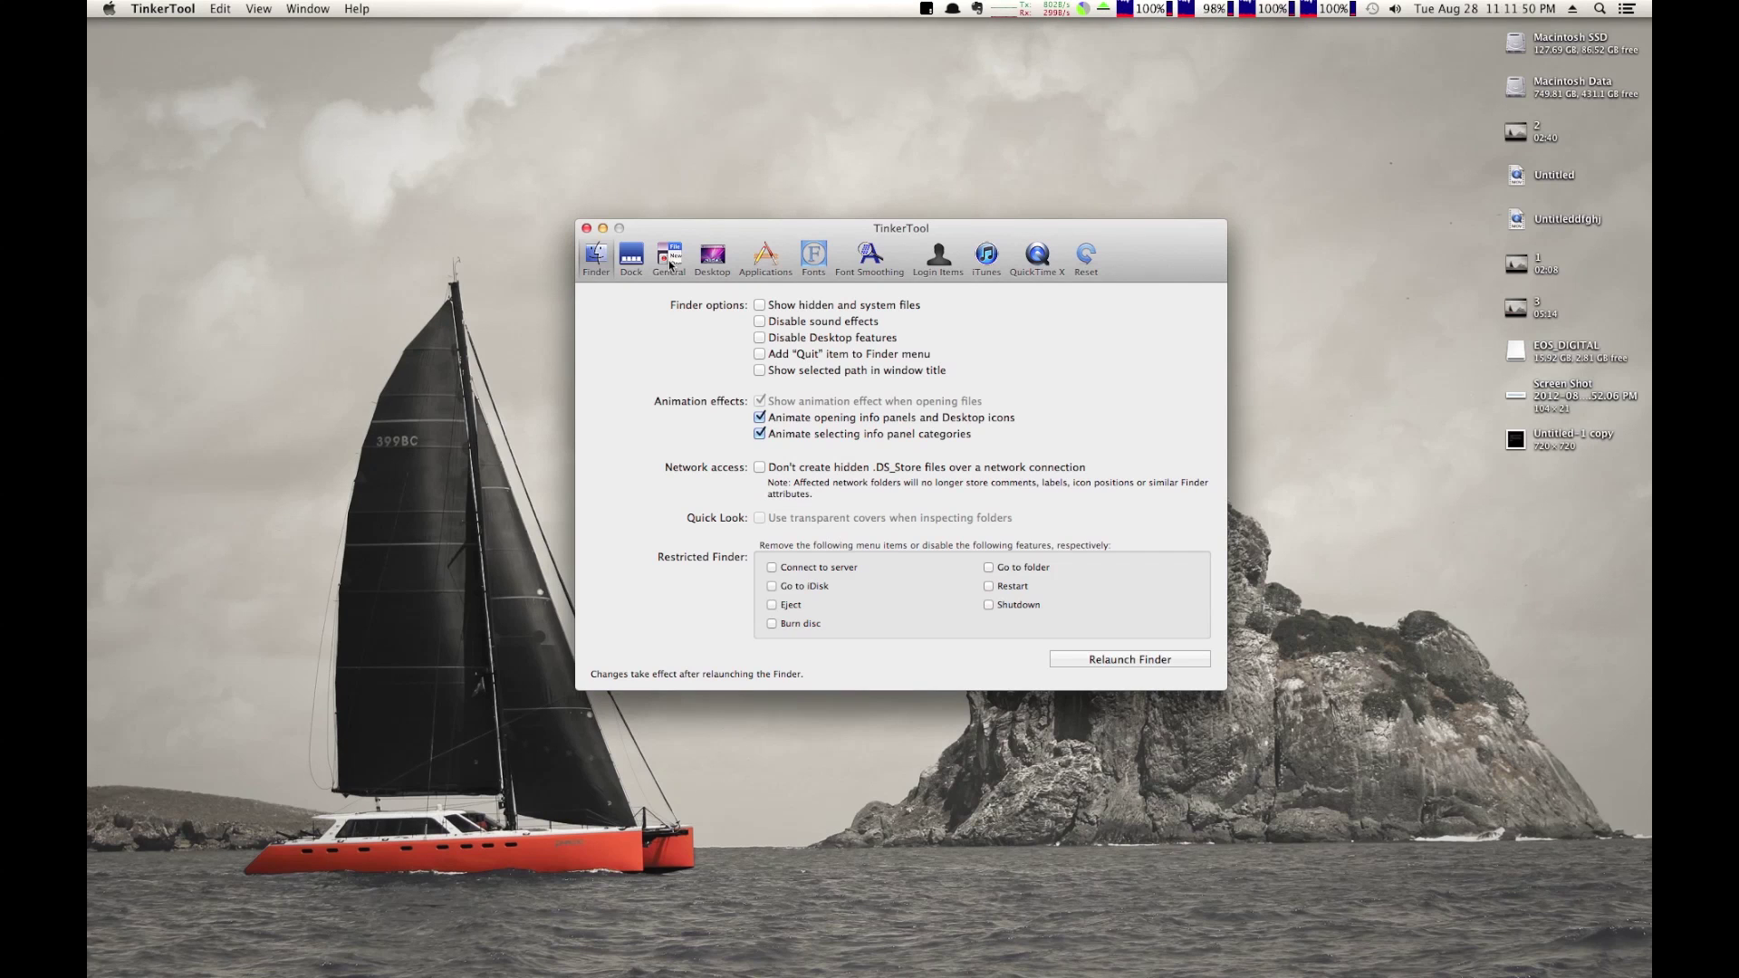
Step: Look through TinkerTool's Desktop, Applications and Fonts panes in turn
click(718, 263)
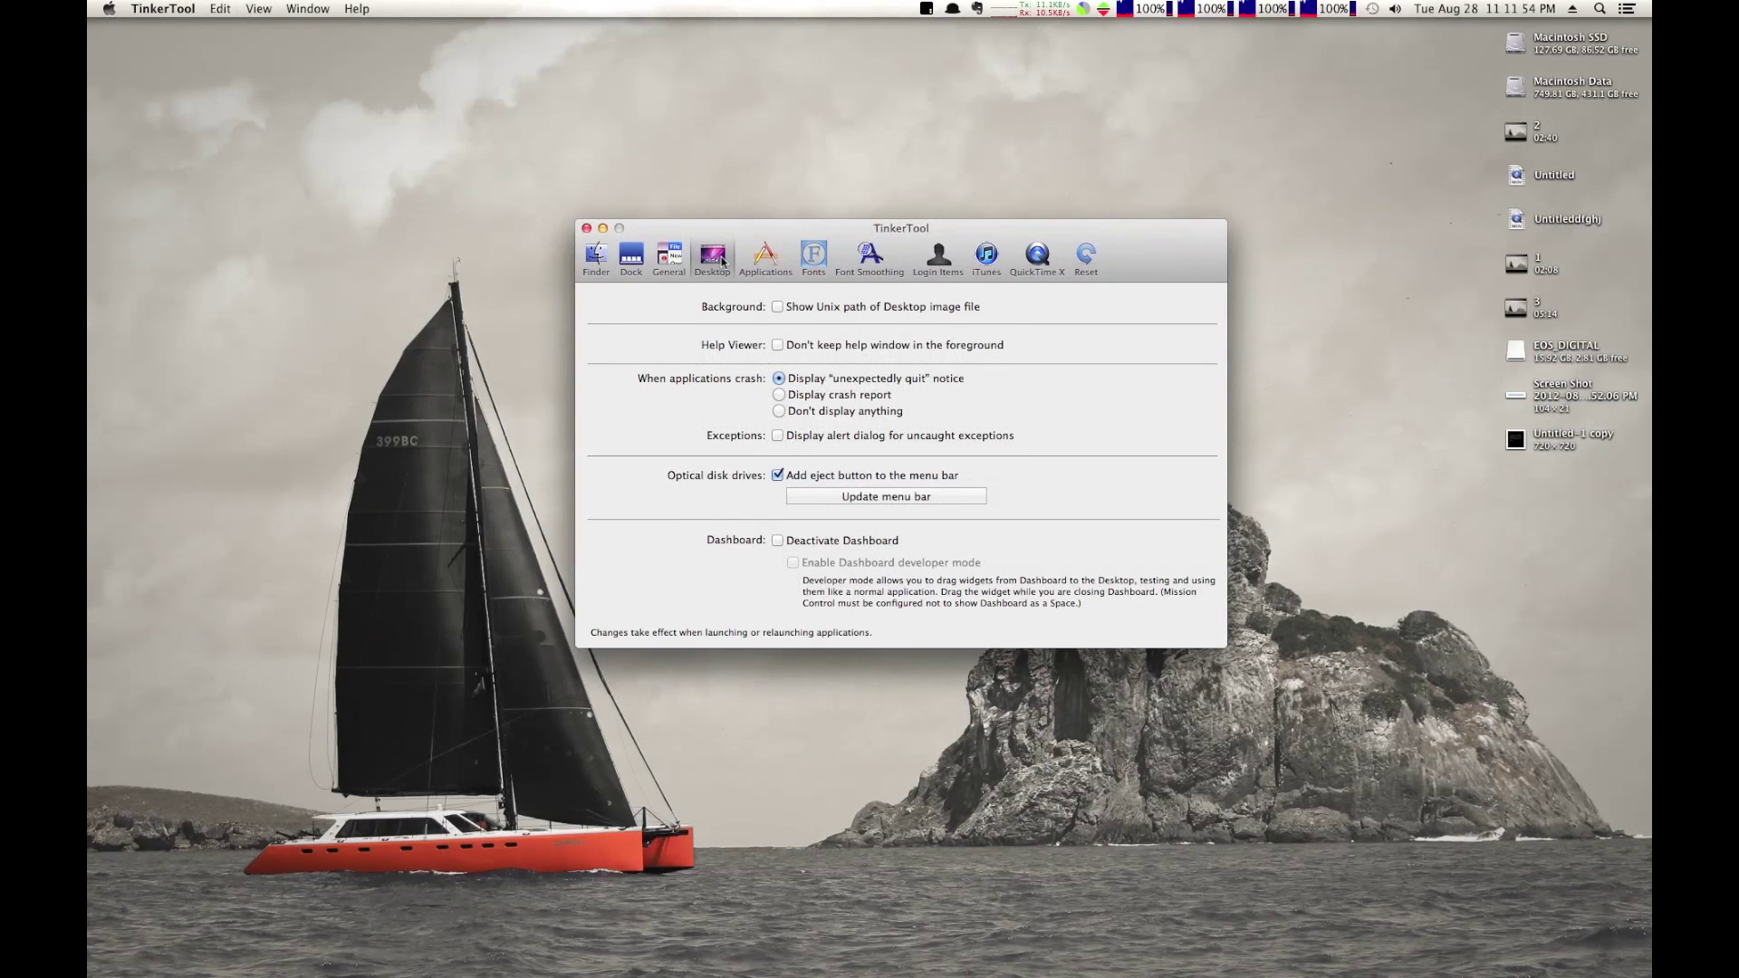
click(784, 263)
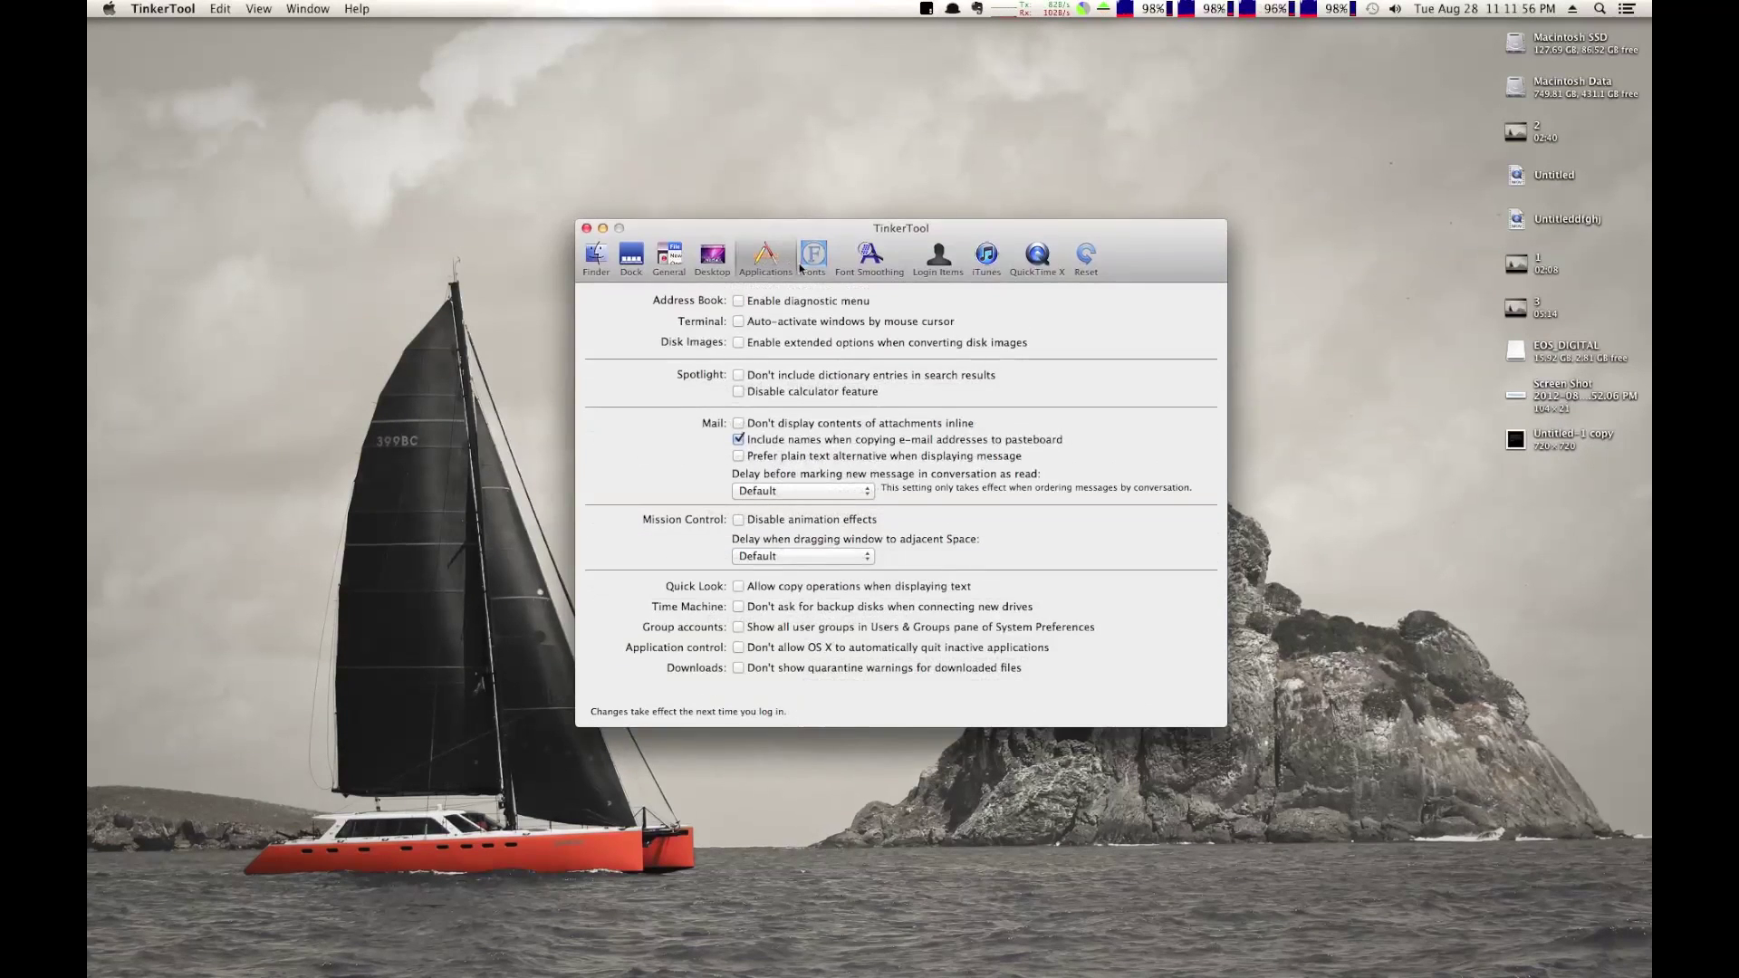
click(806, 263)
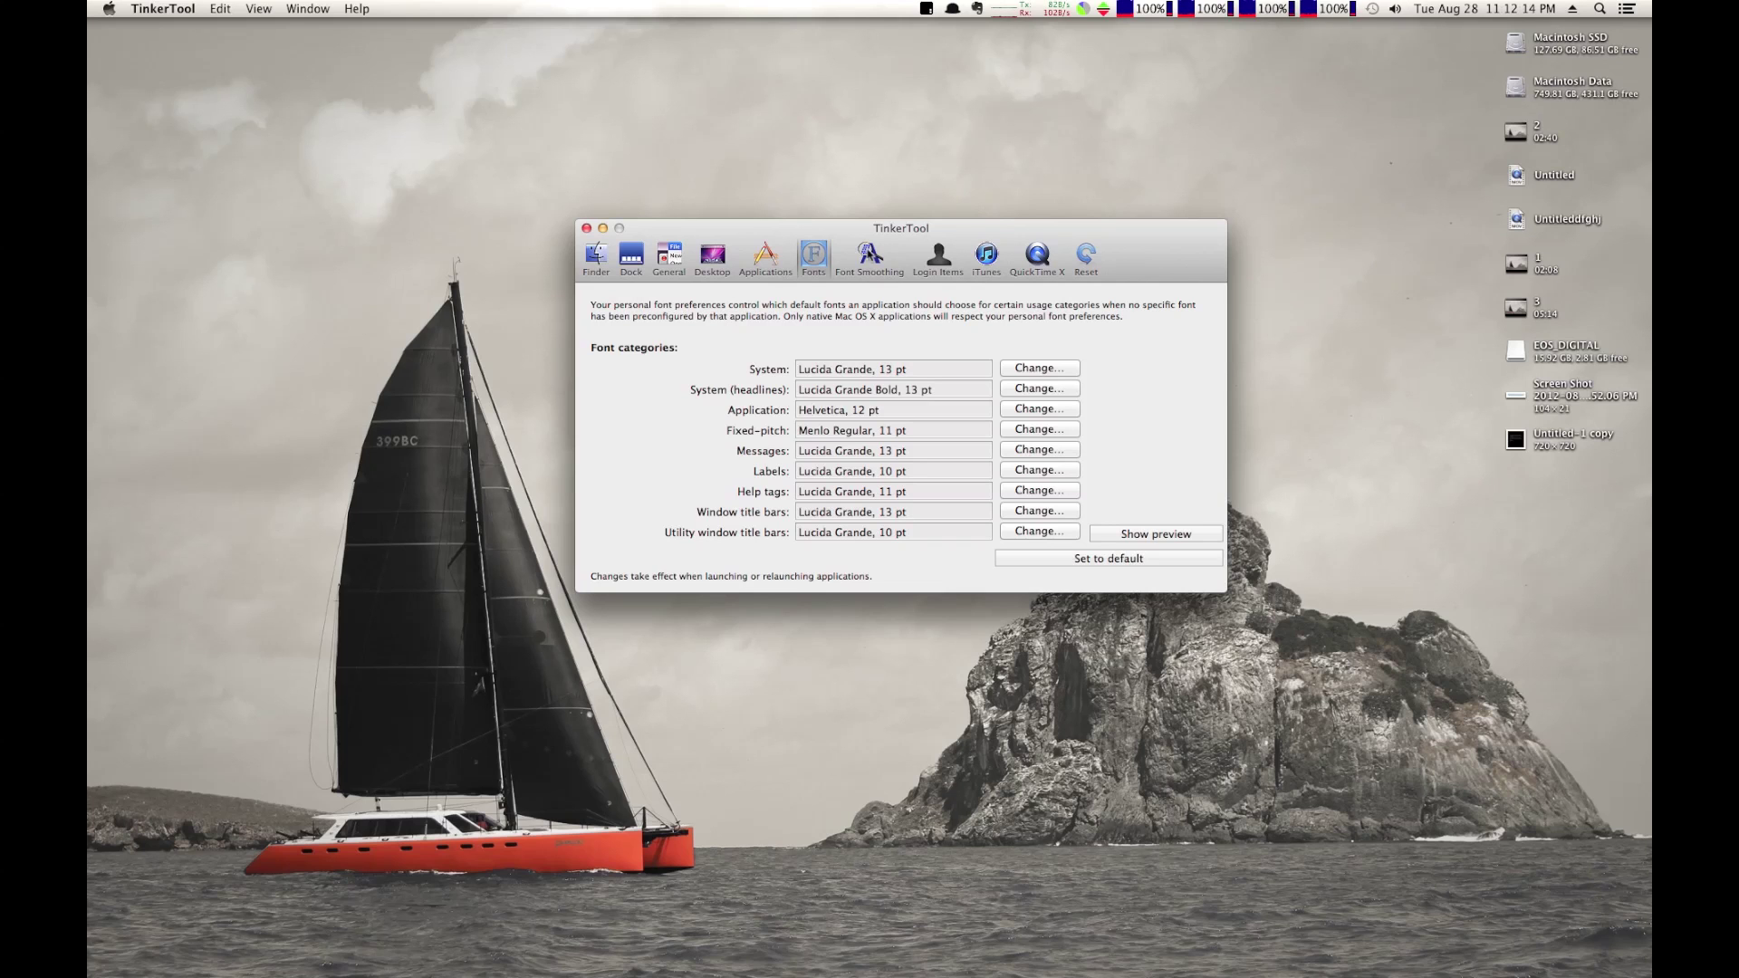
Step: Look through the Font Smoothing, Login Items and Reset panes, then close TinkerTool
click(867, 263)
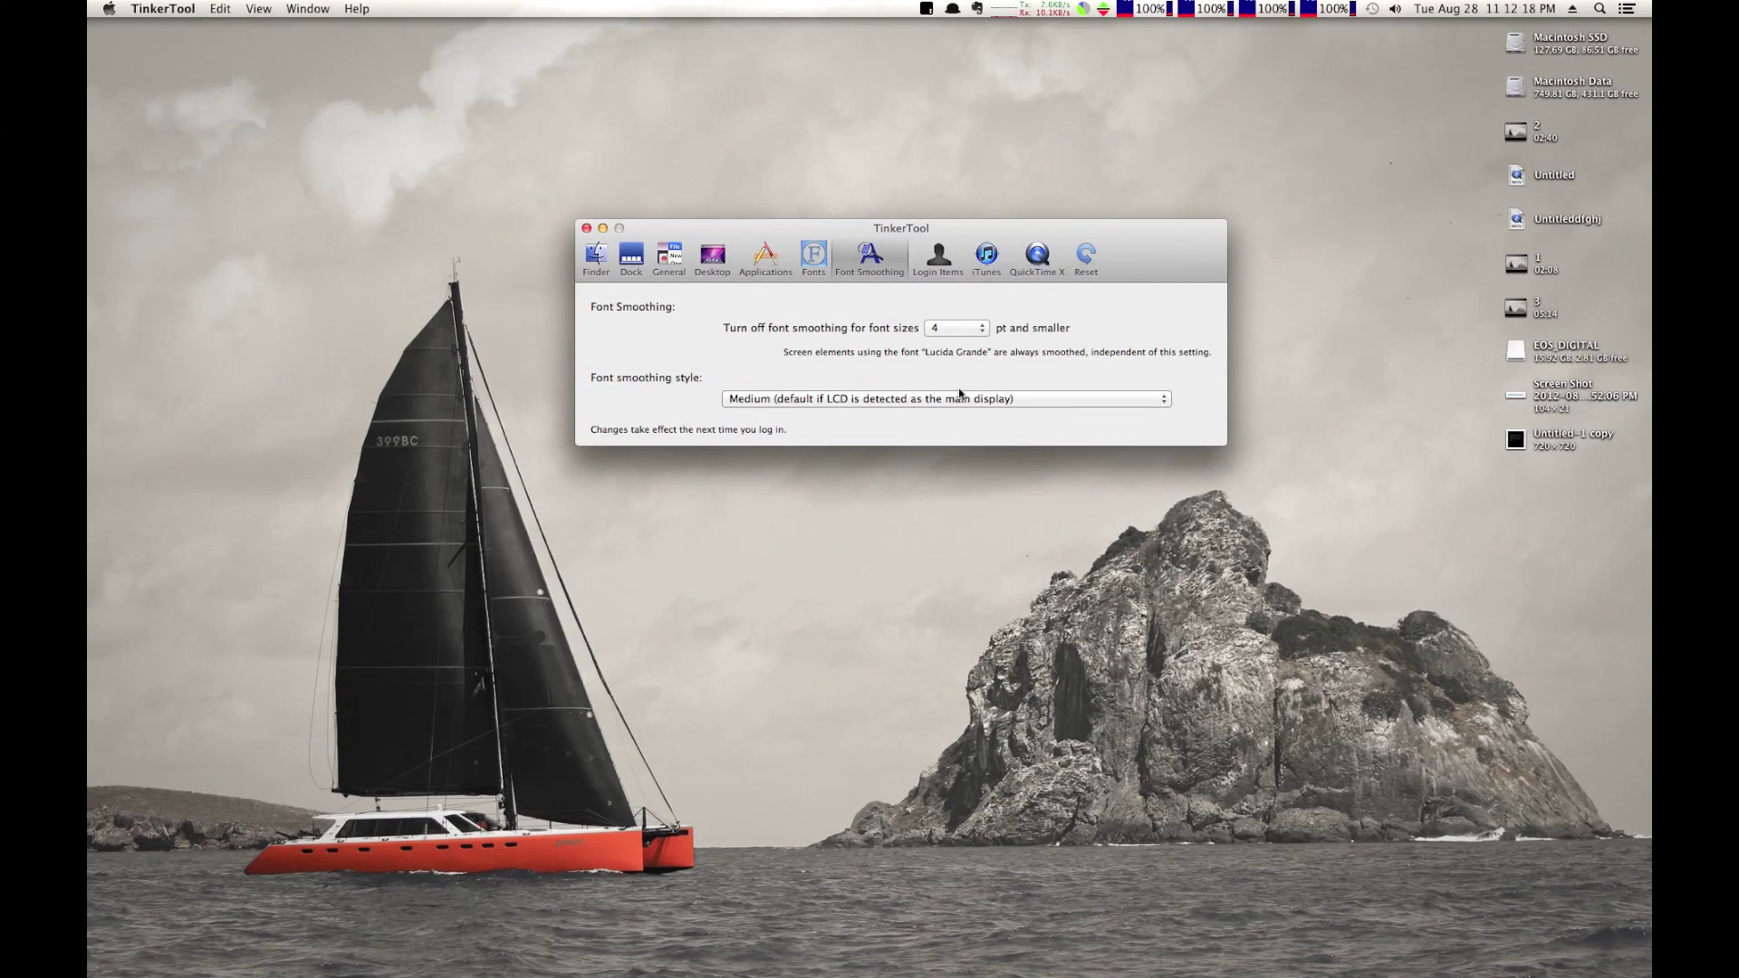
click(938, 258)
click(1082, 263)
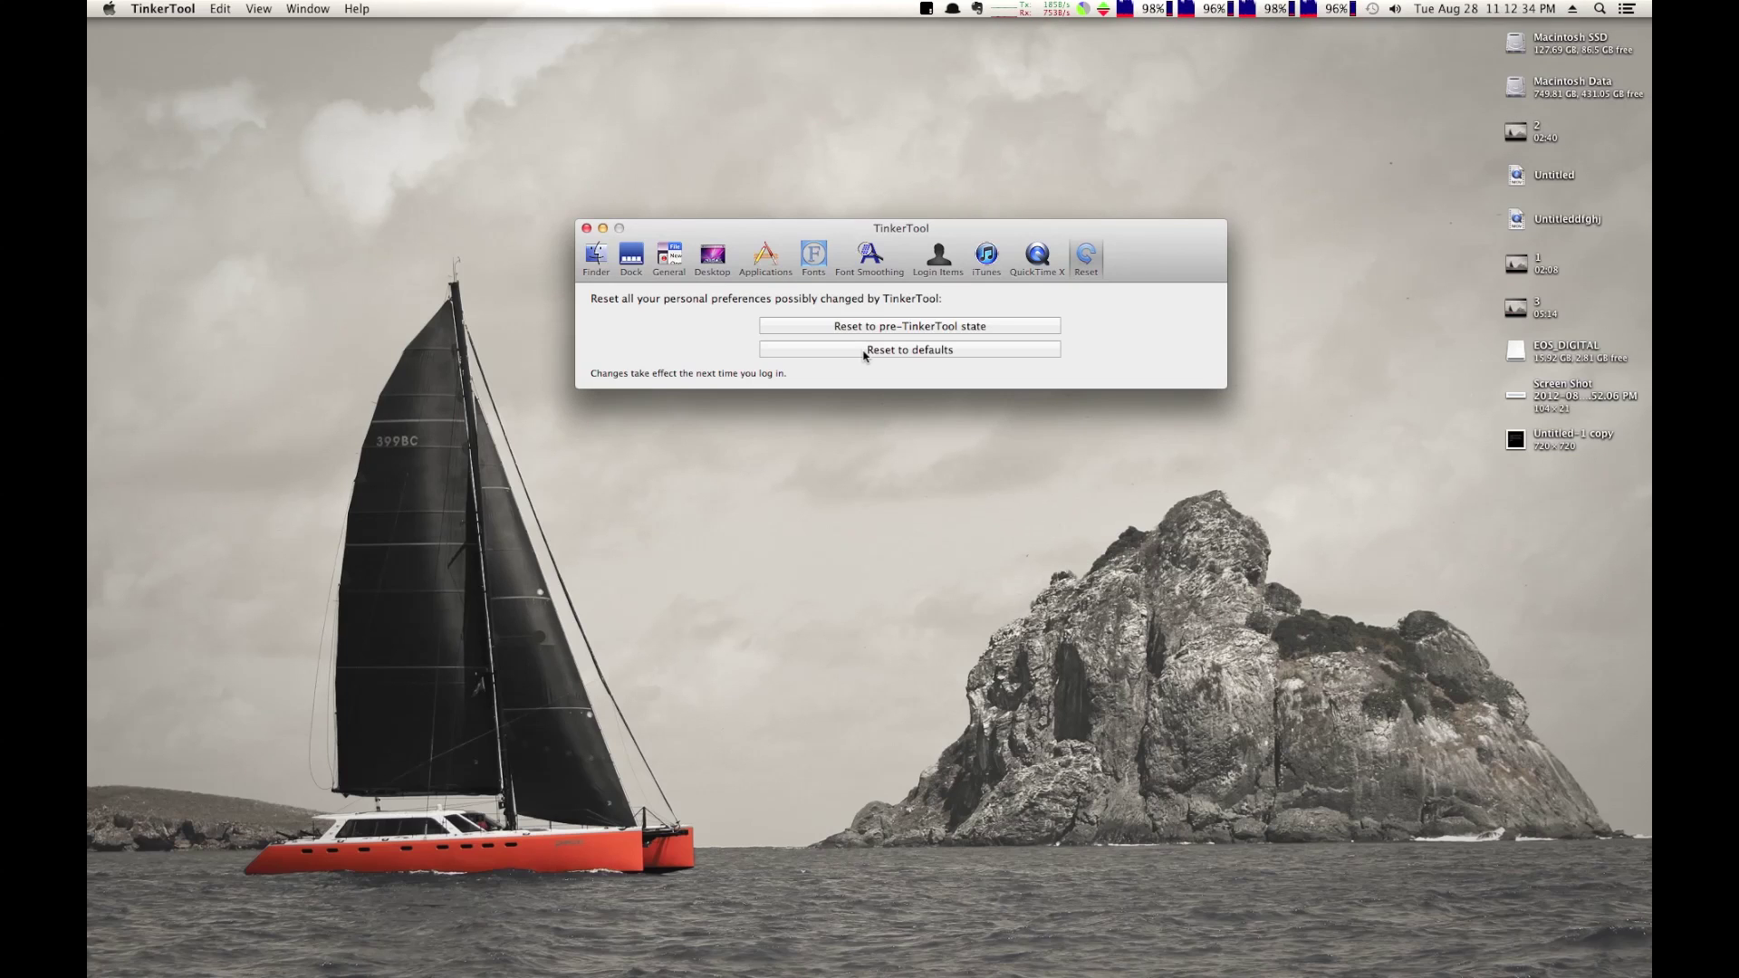
click(586, 228)
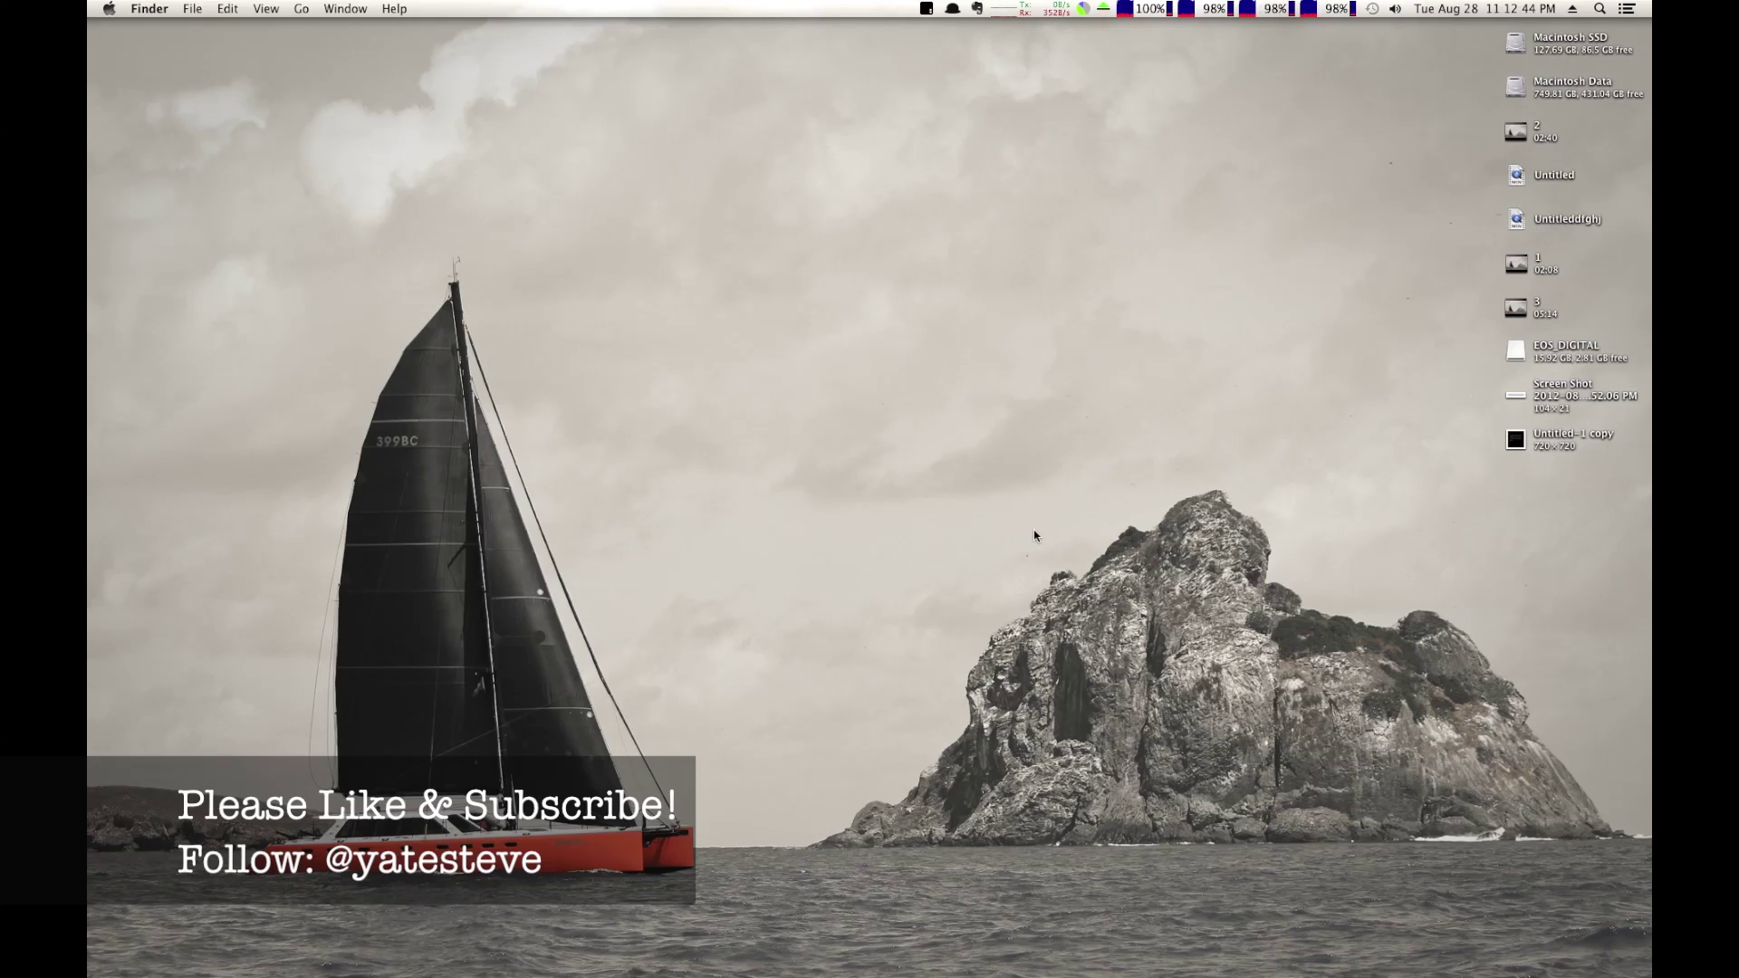
Step: Switch to the neighbouring Space with Control-Right Arrow
key(ctrl+Right)
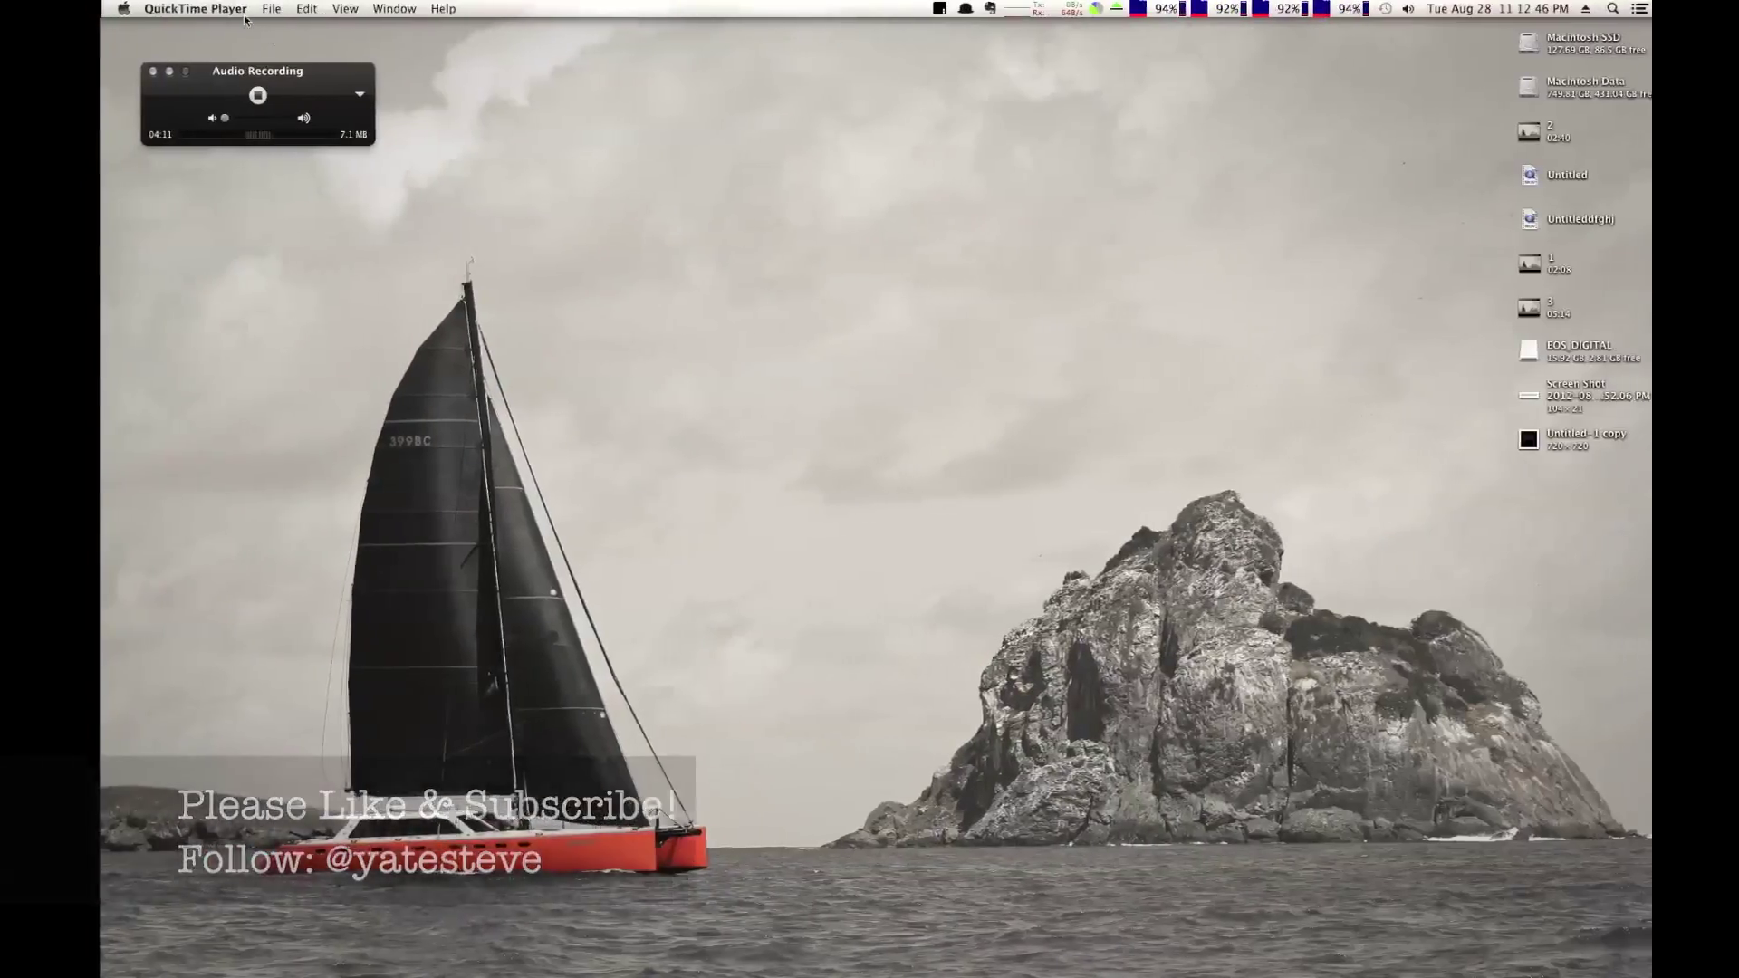